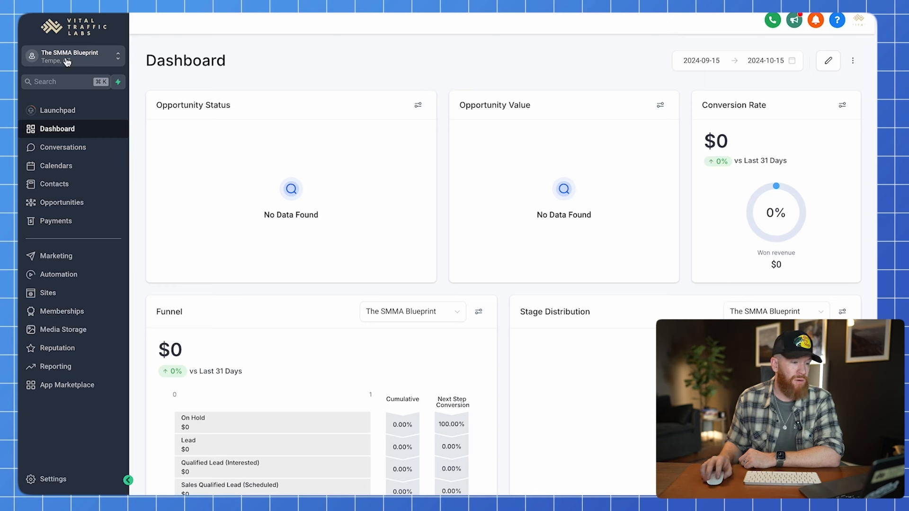
# Highlight the Opportunity Status, Opportunity Value and Conversion Rate report titles, then go to Opportunities.
pyautogui.click(447, 65)
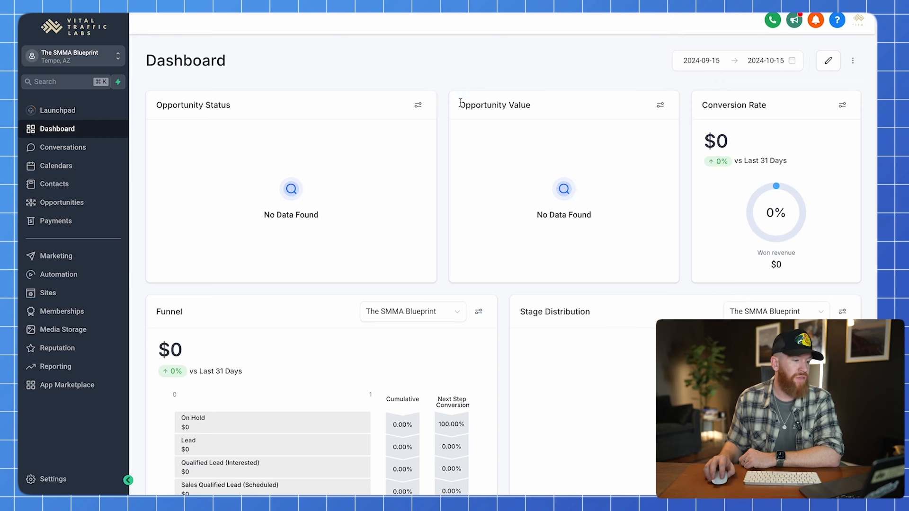
pyautogui.moveTo(236, 112); pyautogui.dragTo(165, 114)
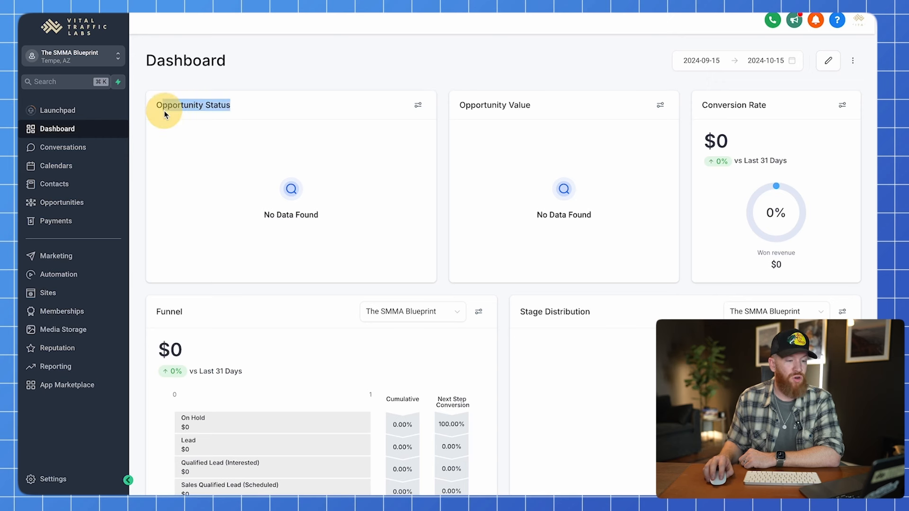
pyautogui.moveTo(534, 112); pyautogui.dragTo(459, 106)
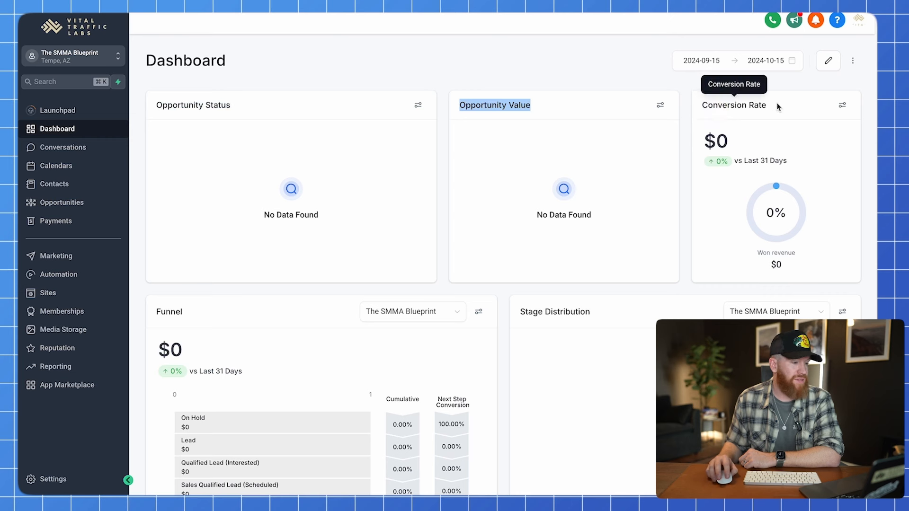
pyautogui.moveTo(778, 107); pyautogui.dragTo(687, 110)
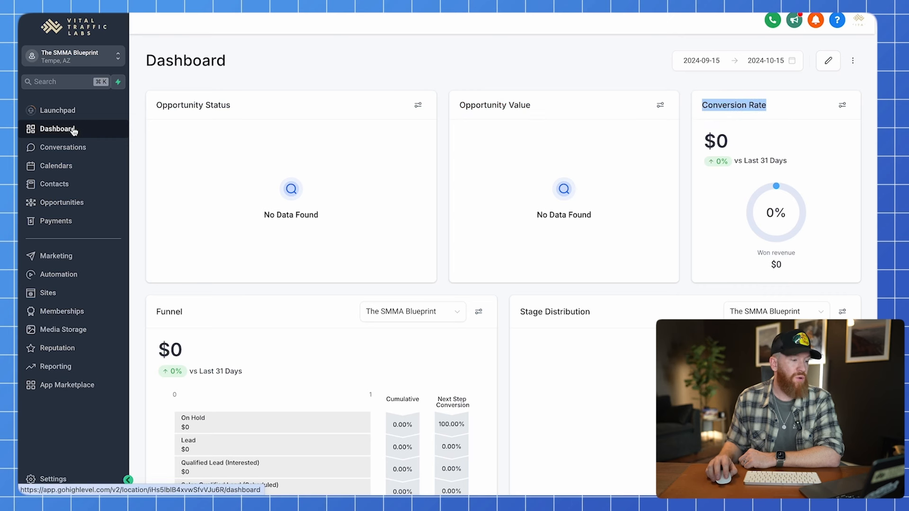
pyautogui.click(137, 113)
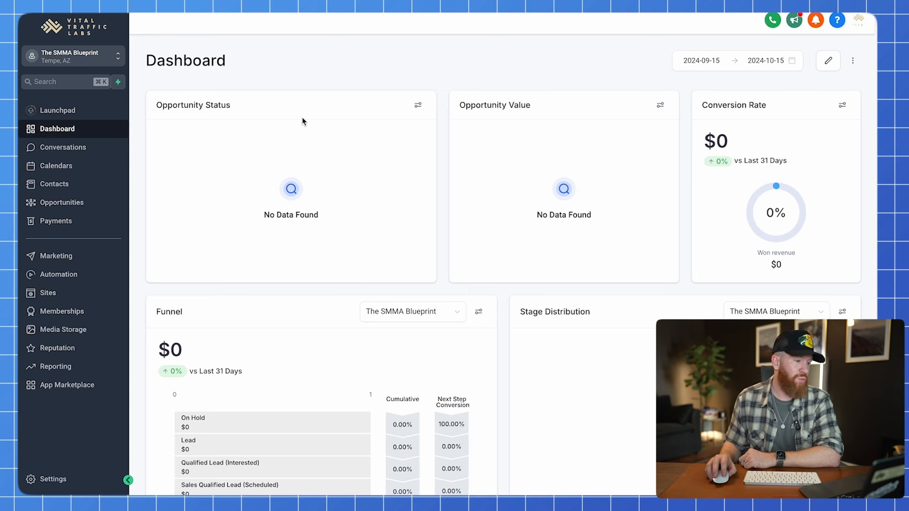
pyautogui.click(61, 203)
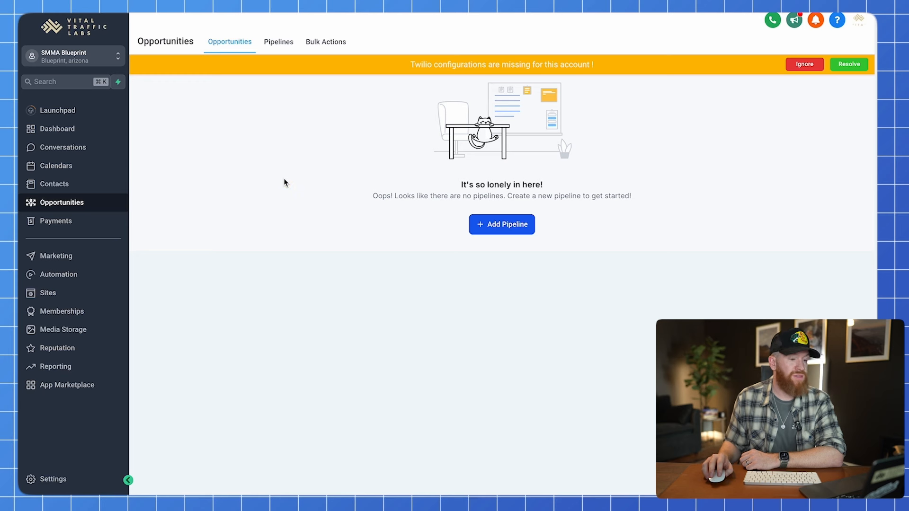
# Ignore the Twilio warning, highlight the no-pipelines message, and switch to the Pipelines tab.
pyautogui.click(805, 64)
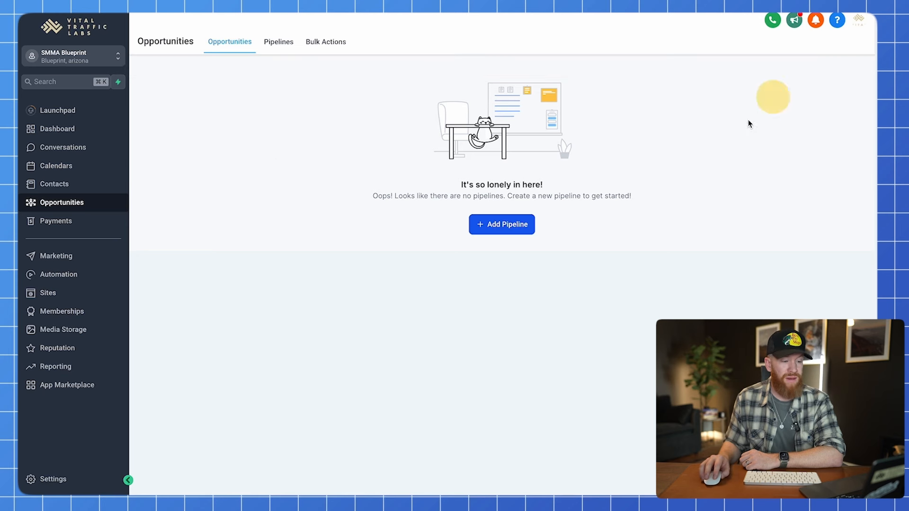
pyautogui.moveTo(373, 196); pyautogui.dragTo(676, 203)
pyautogui.click(576, 195)
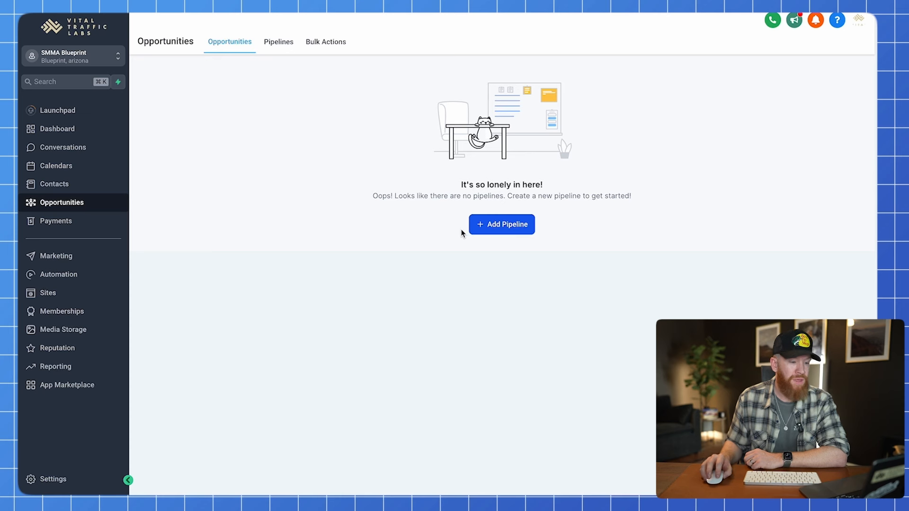
pyautogui.click(505, 230)
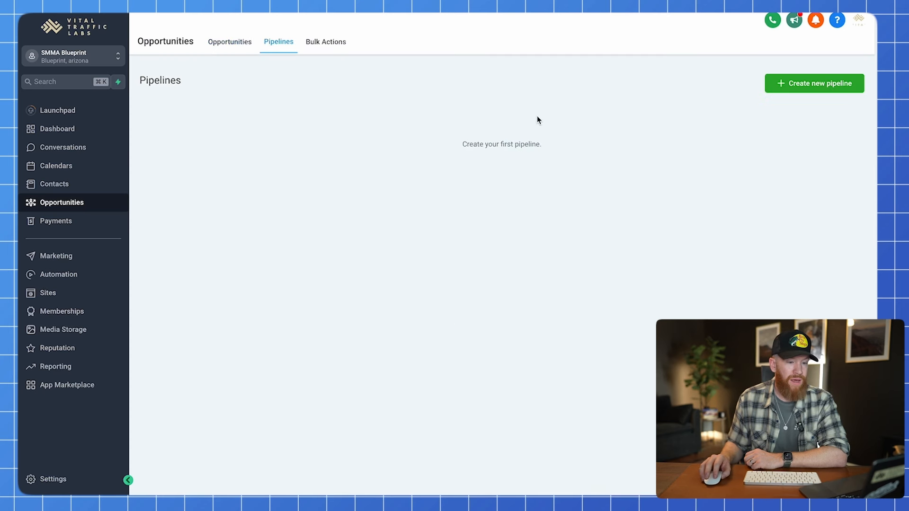
# Start a new pipeline named 'Opportunities / Deals' and select its first Stage Name field.
pyautogui.click(798, 85)
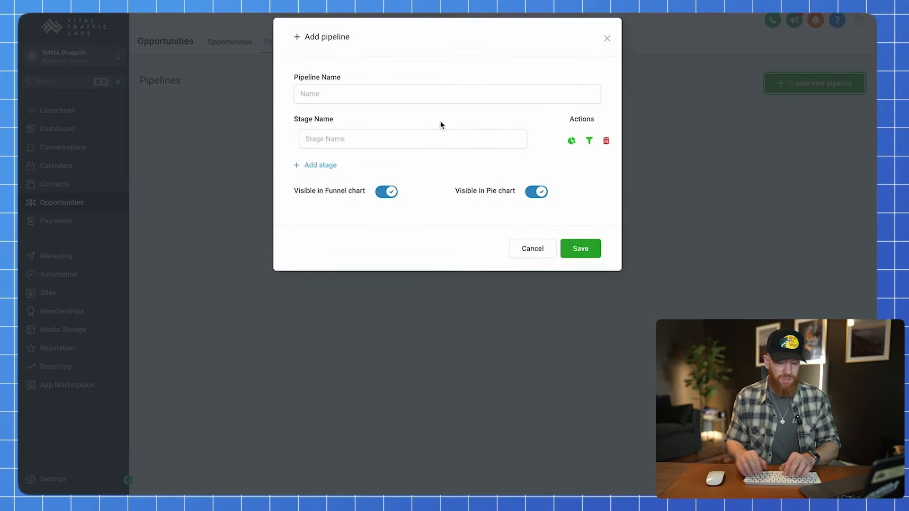
pyautogui.click(382, 101)
pyautogui.write('Op')
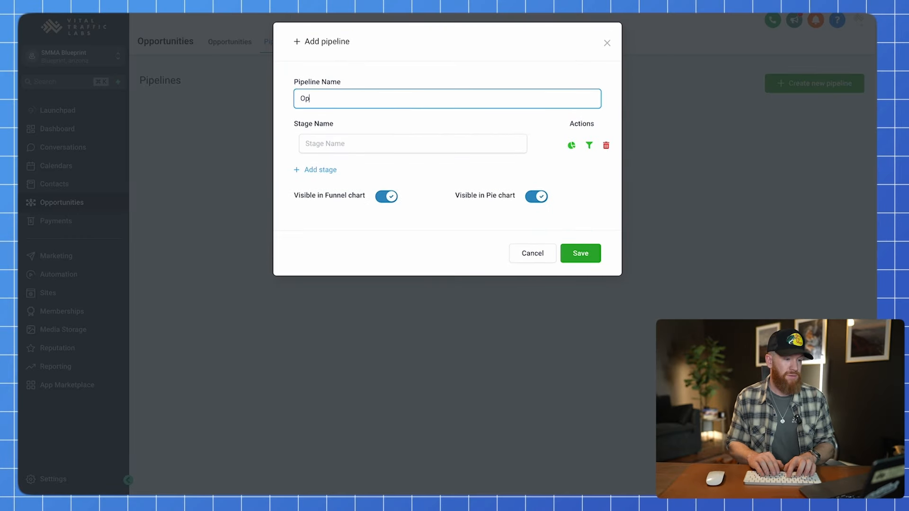
pyautogui.write('portunities / Deals')
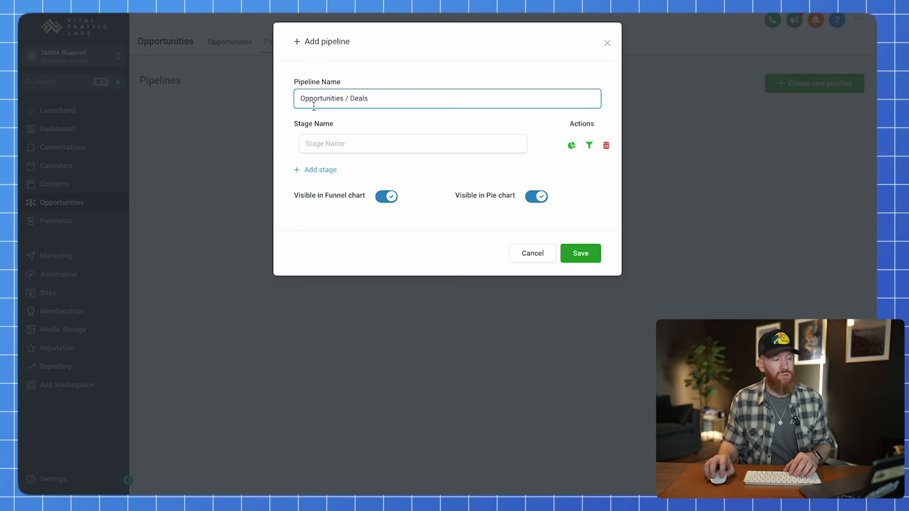
pyautogui.click(297, 134)
pyautogui.moveTo(292, 131); pyautogui.dragTo(346, 127)
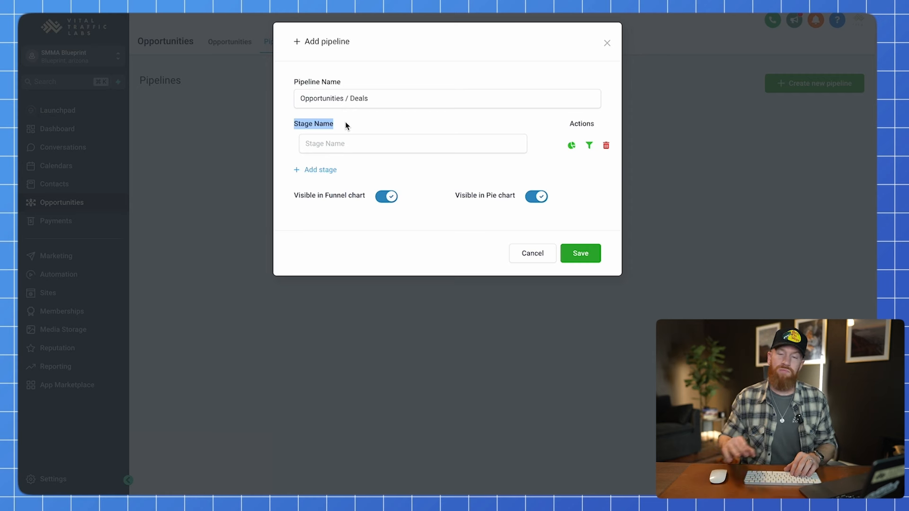
pyautogui.click(342, 125)
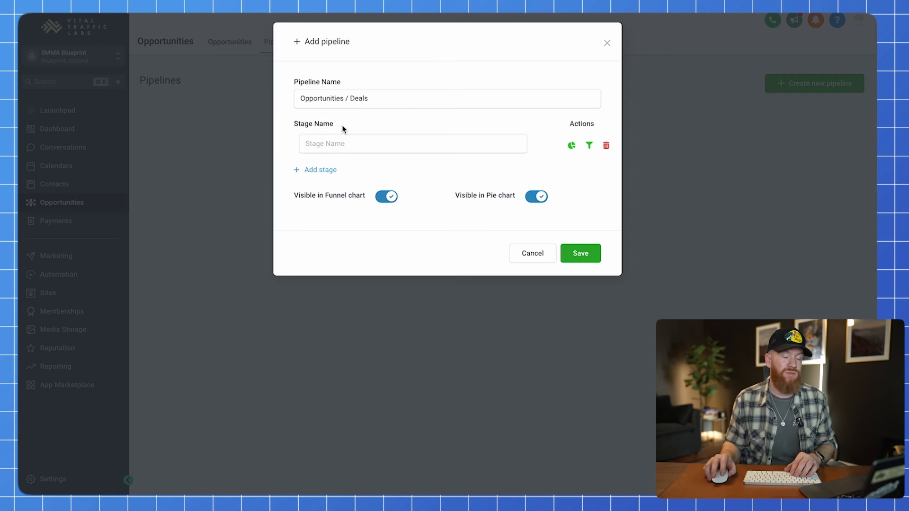
pyautogui.click(284, 147)
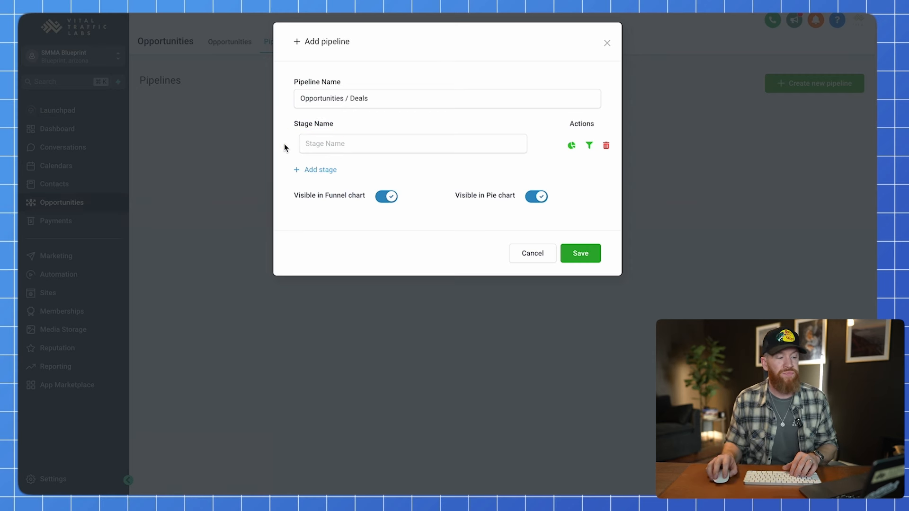
pyautogui.click(356, 143)
# Add stages Hold, Appointment Scheduled and Proposal Review / Pricing, correcting a typo.
pyautogui.write('Hold')
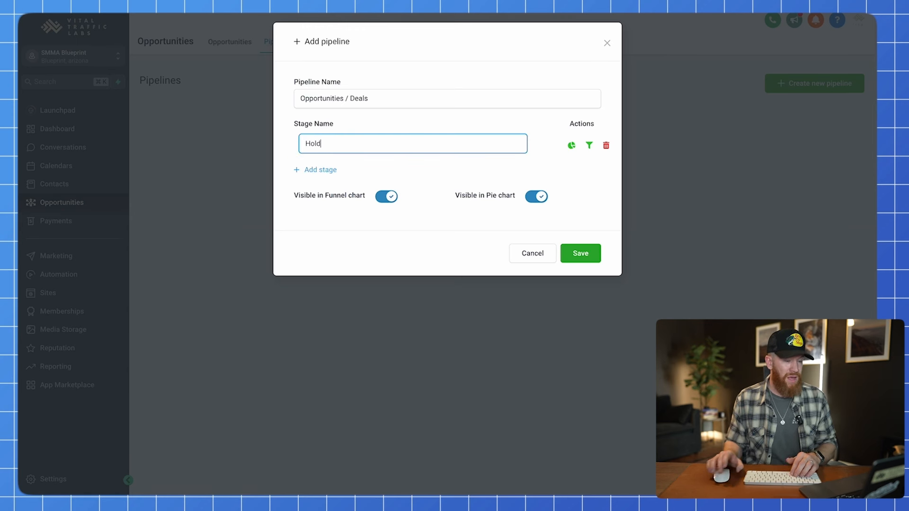
pyautogui.click(327, 169)
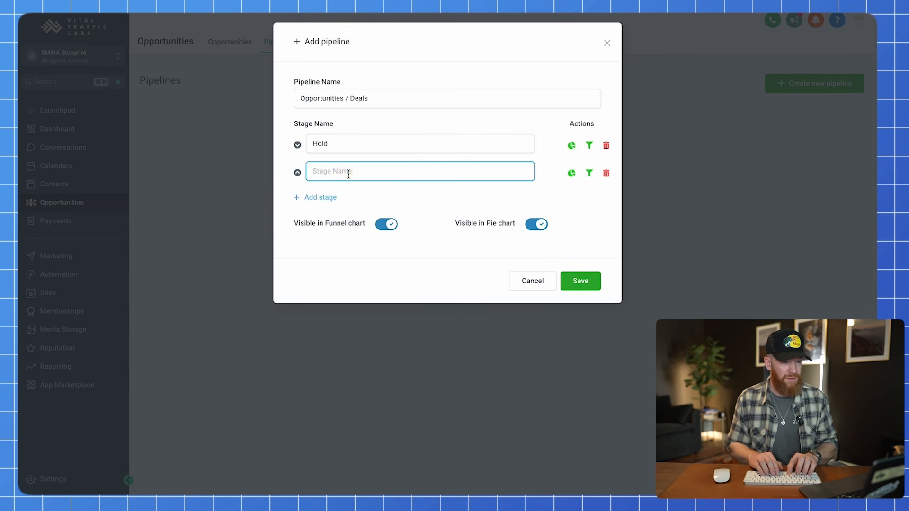
pyautogui.write('Appointment Scheduled')
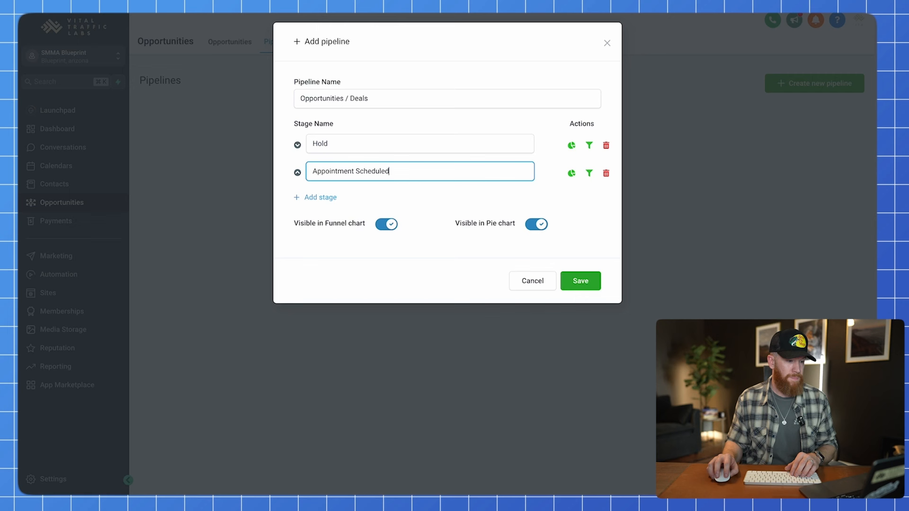
pyautogui.press('Return')
pyautogui.click(374, 205)
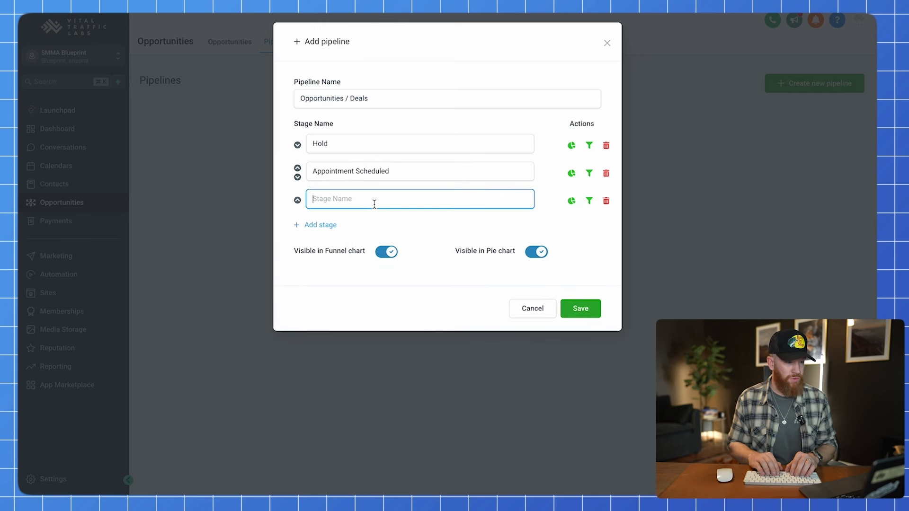
pyautogui.write('Propoasl')
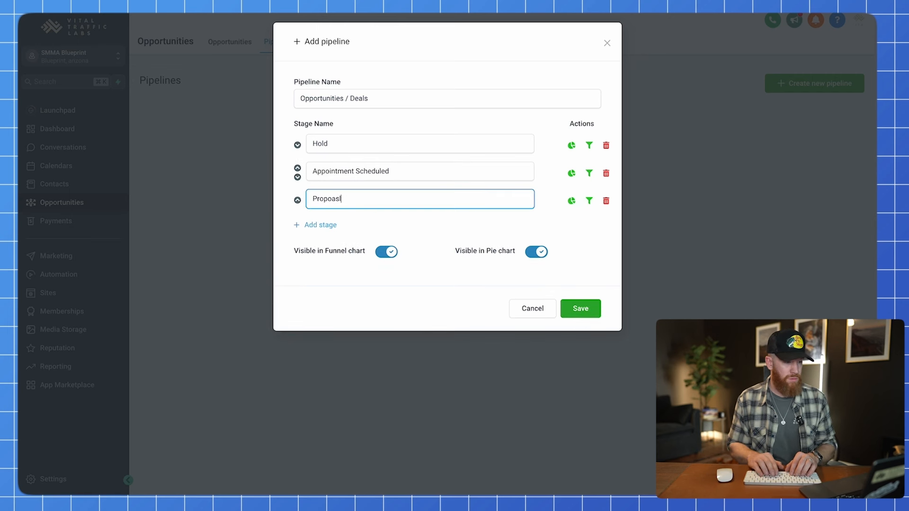
pyautogui.write(' R')
pyautogui.press('BackSpace')
pyautogui.press('BackSpace')
pyautogui.press('BackSpace')
pyautogui.press('BackSpace')
pyautogui.write('al Re')
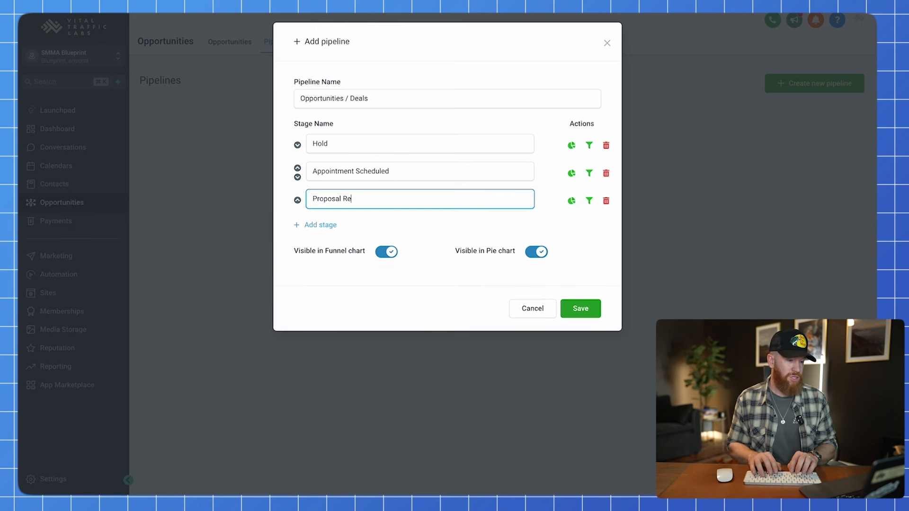
pyautogui.write('view / Pricing')
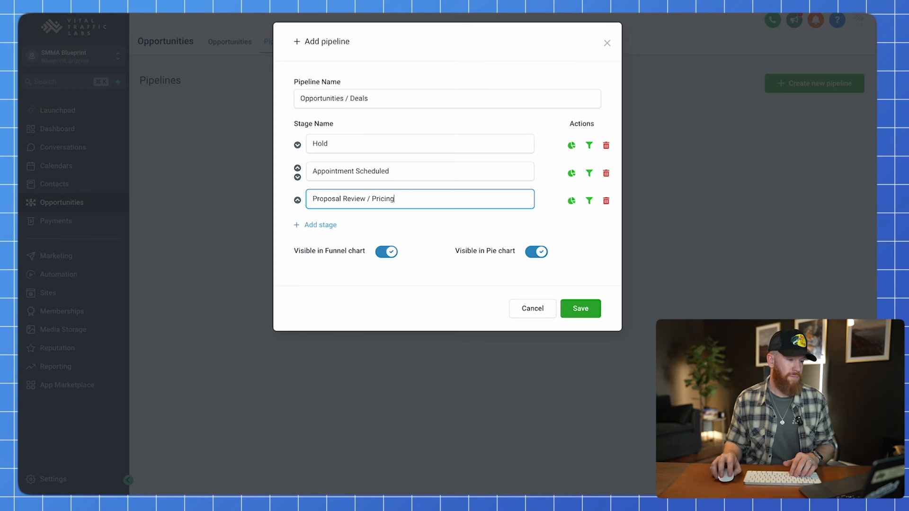
# Add the fourth and fifth stages, 'Contract Sen' and 'Closed Won'.
pyautogui.click(322, 225)
pyautogui.click(341, 226)
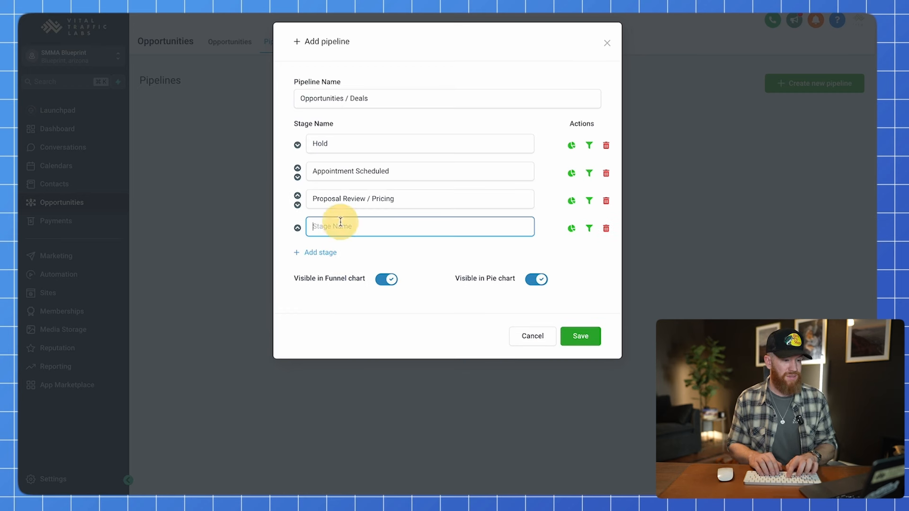
pyautogui.write('Contract Sent')
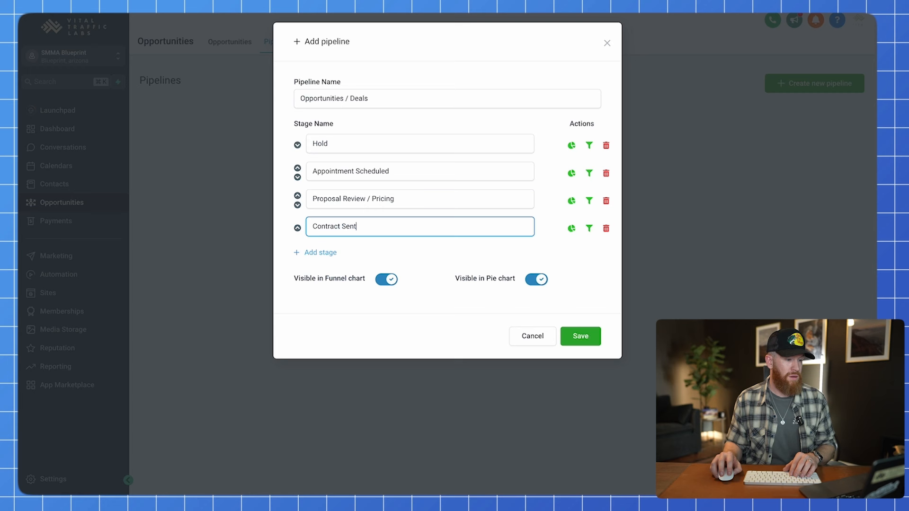
pyautogui.click(329, 252)
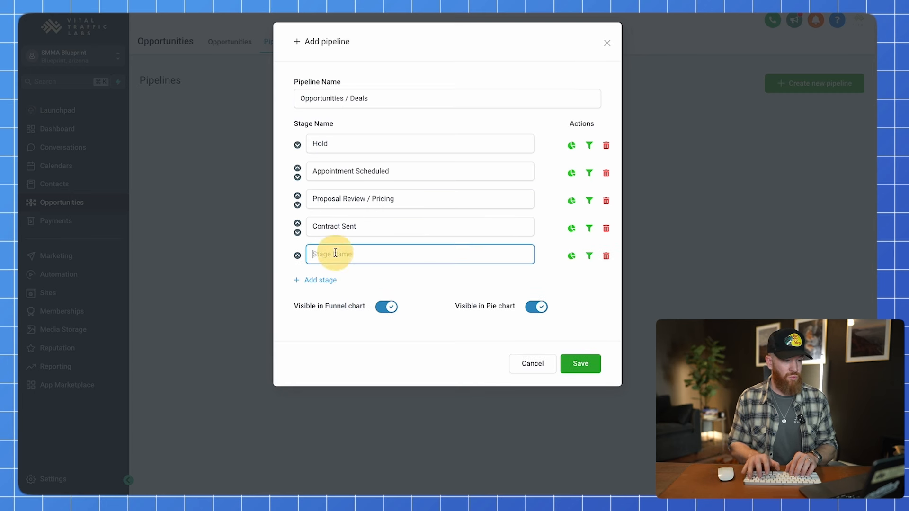
pyautogui.click(335, 254)
pyautogui.write('Closed Won')
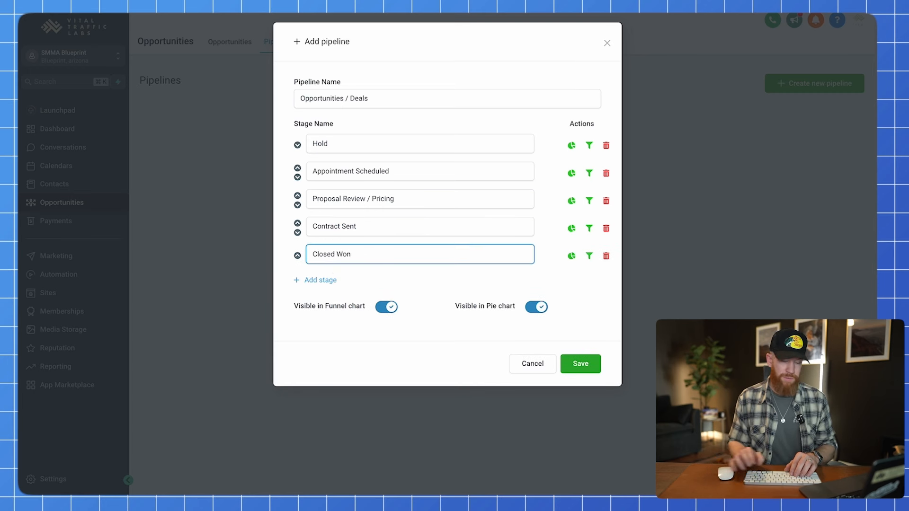
# Add a sixth stage named 'Closed Won (Churn)', fixing its capitalisation.
pyautogui.click(324, 280)
pyautogui.click(344, 282)
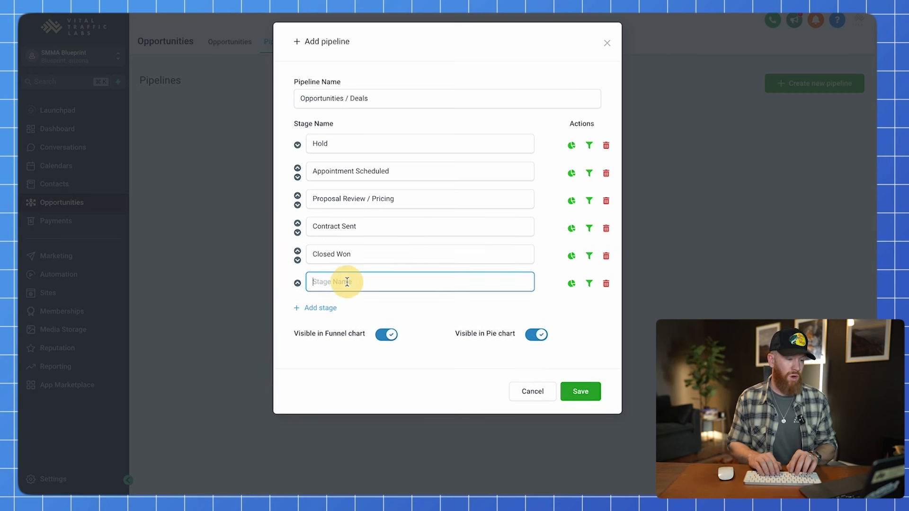
pyautogui.write('CLose')
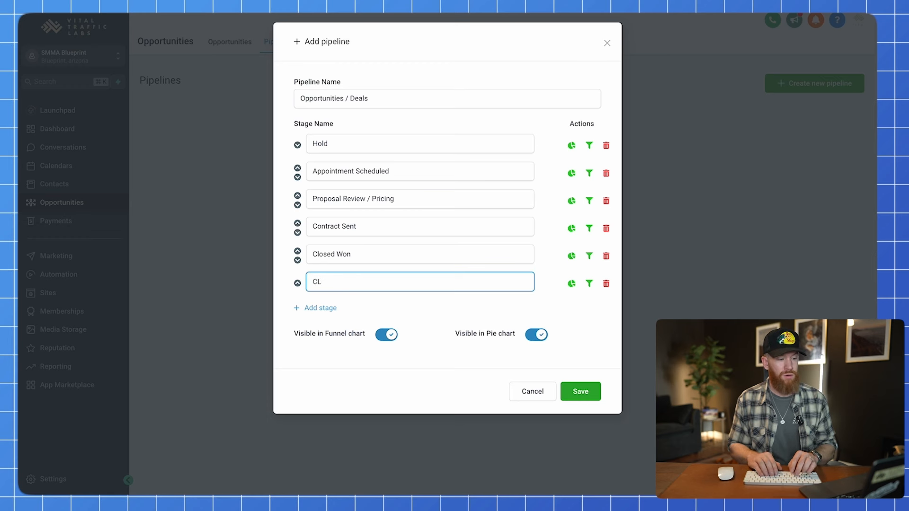
pyautogui.press('BackSpace')
pyautogui.write('losed Won (')
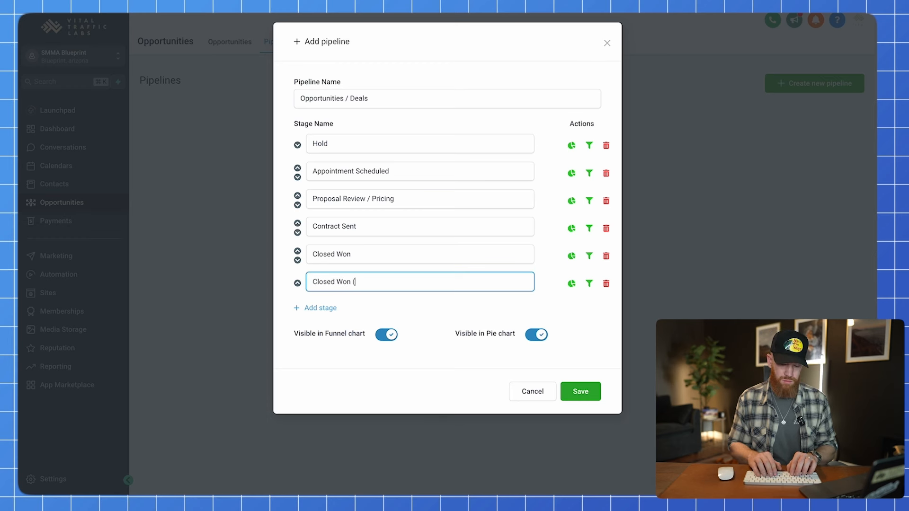
pyautogui.write('Churn')
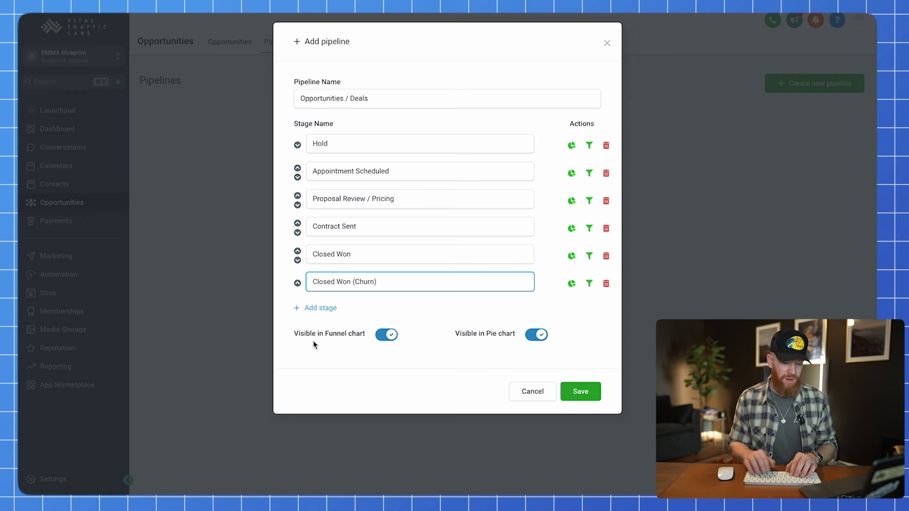
# Add the final stages 'Closed Lost' and 'No Show', fixing the No Show capitalisation.
pyautogui.click(322, 308)
pyautogui.click(344, 309)
pyautogui.write('Close')
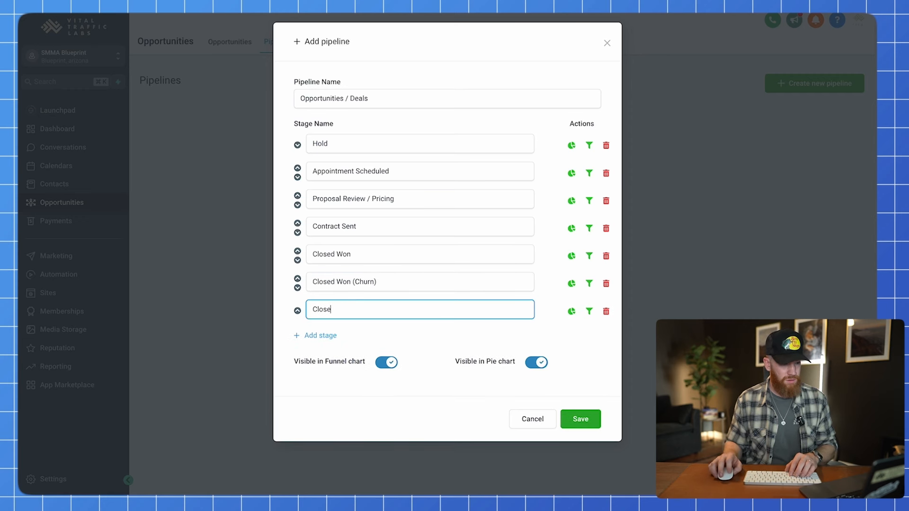
pyautogui.write('d Lost')
pyautogui.click(326, 336)
pyautogui.click(339, 333)
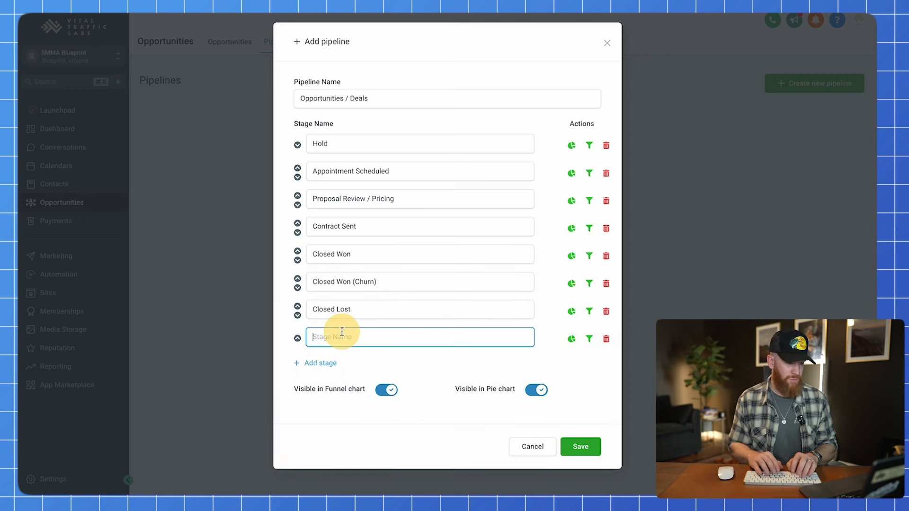
pyautogui.write('No SHow')
pyautogui.press('BackSpace')
pyautogui.press('BackSpace')
pyautogui.press('BackSpace')
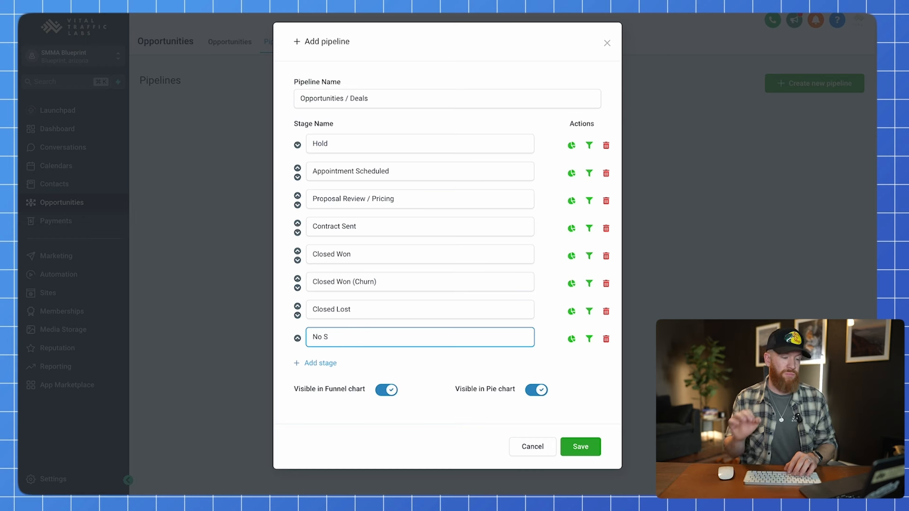
pyautogui.write('how')
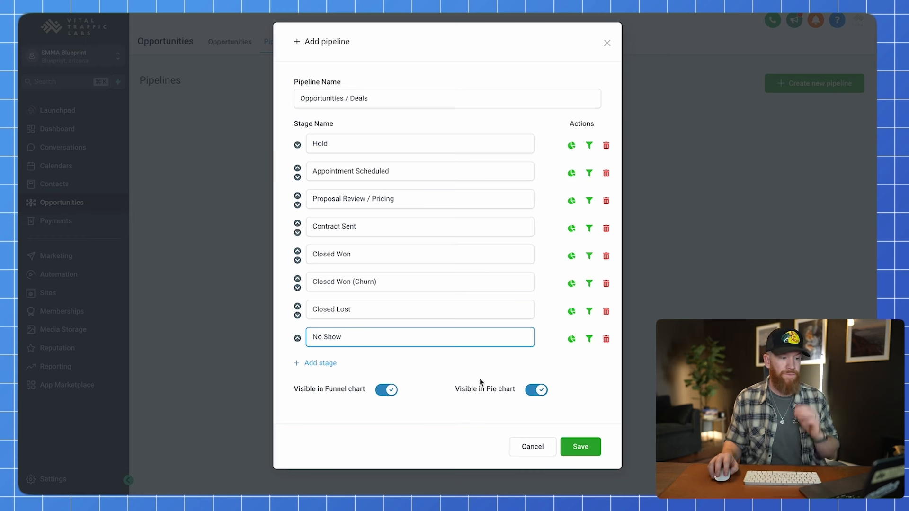
pyautogui.click(586, 392)
pyautogui.click(349, 148)
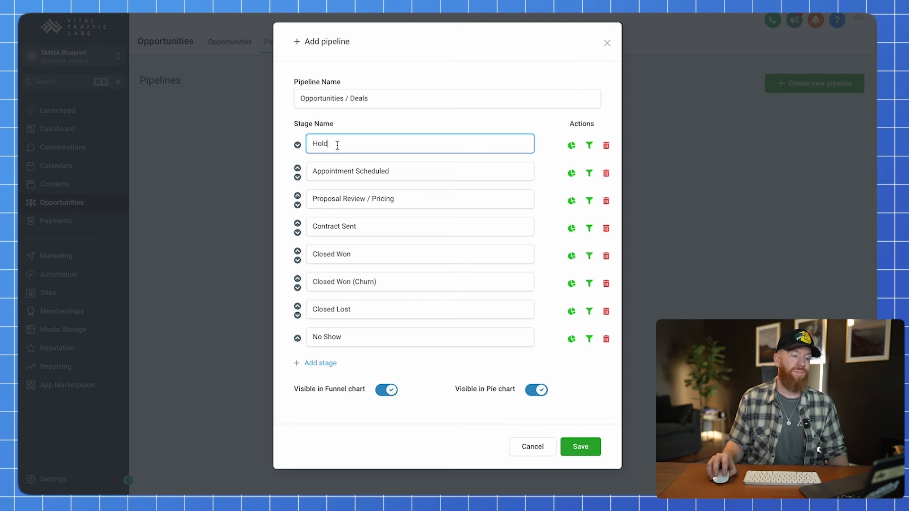
pyautogui.moveTo(342, 144); pyautogui.dragTo(298, 143)
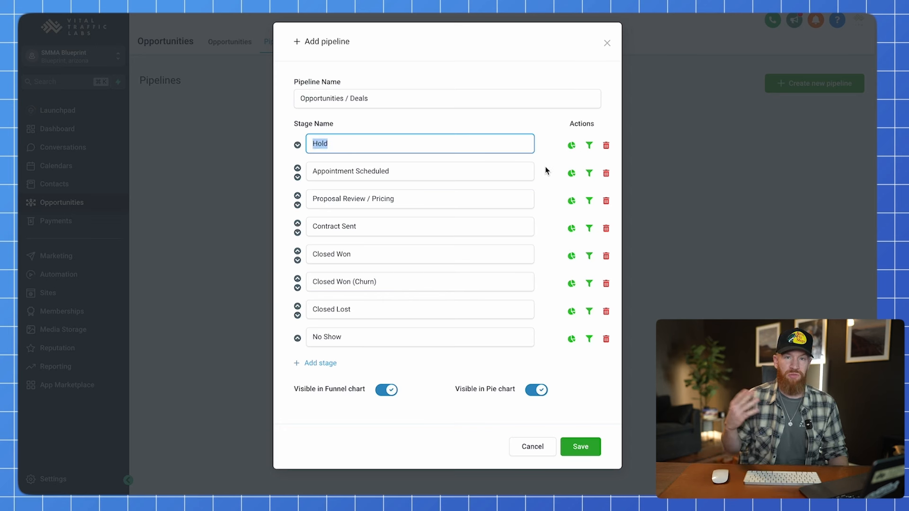
pyautogui.click(377, 149)
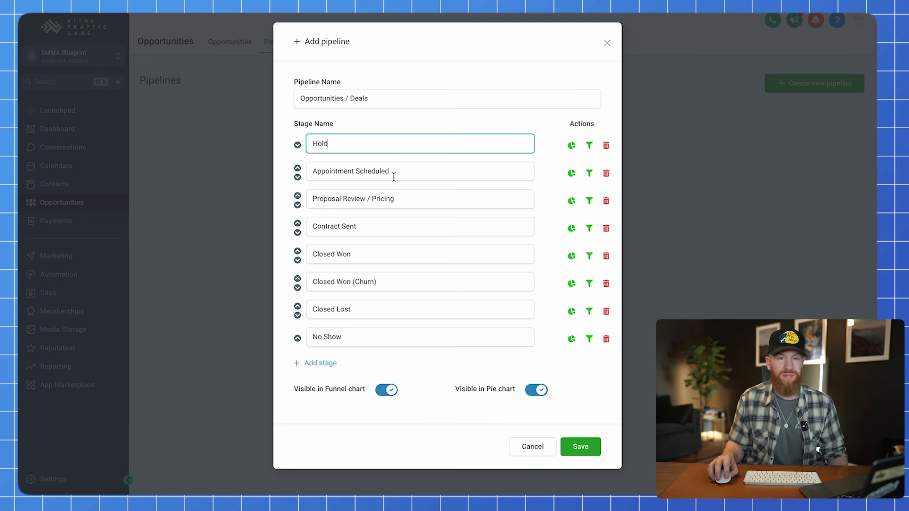
pyautogui.moveTo(393, 174); pyautogui.dragTo(312, 173)
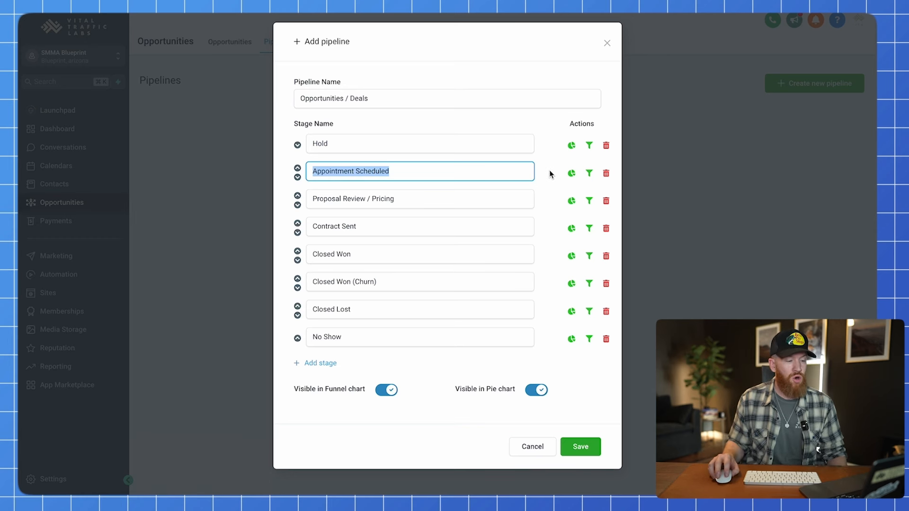
pyautogui.click(425, 202)
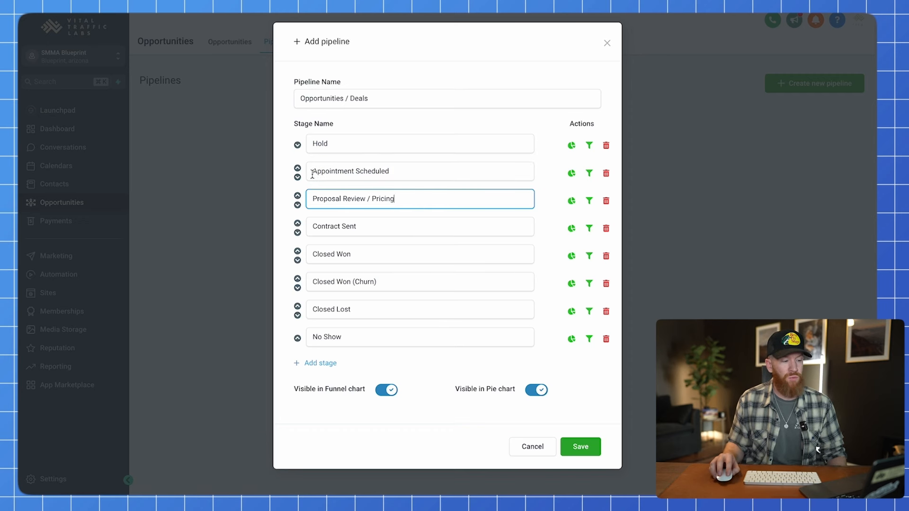
pyautogui.moveTo(314, 174); pyautogui.dragTo(443, 168)
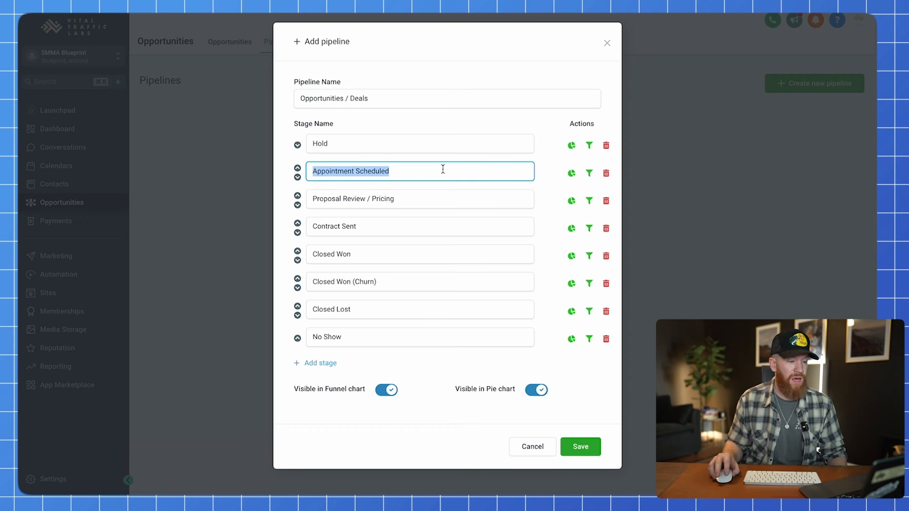
pyautogui.moveTo(314, 201); pyautogui.dragTo(425, 205)
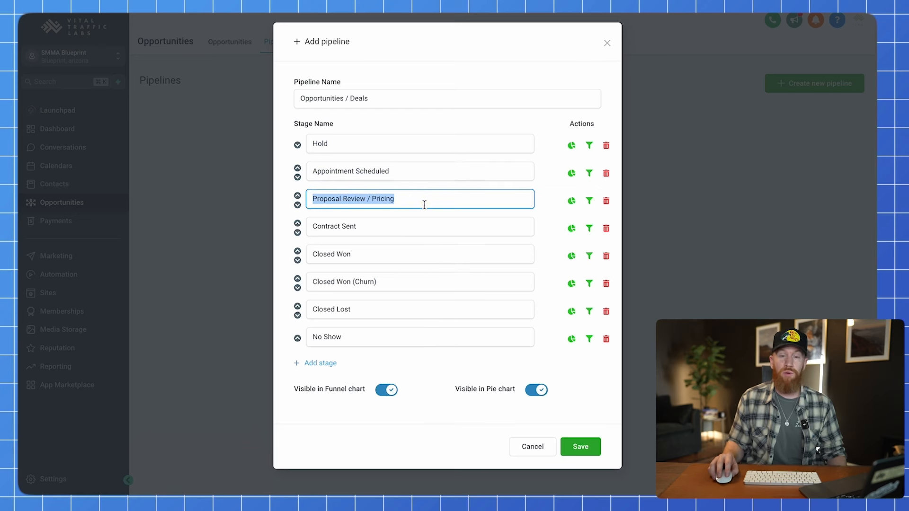
pyautogui.click(350, 227)
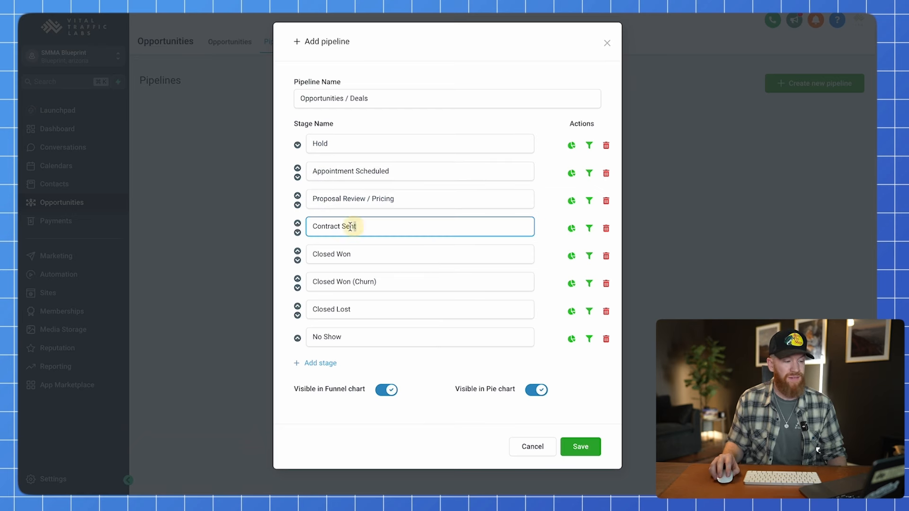
pyautogui.moveTo(312, 201); pyautogui.dragTo(434, 196)
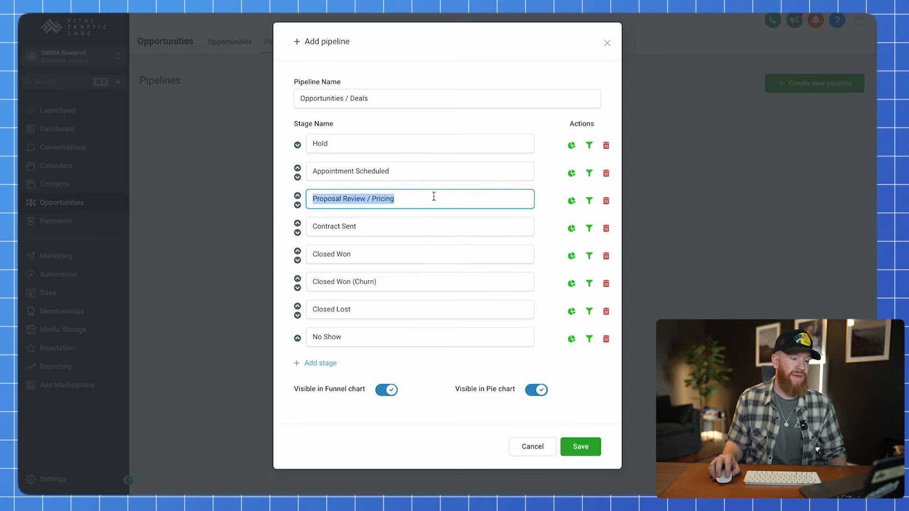
pyautogui.click(396, 225)
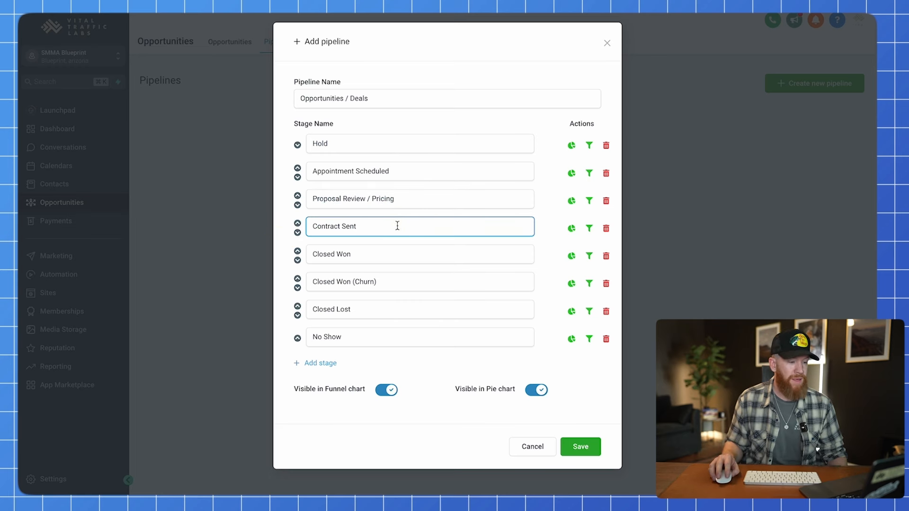
pyautogui.click(368, 253)
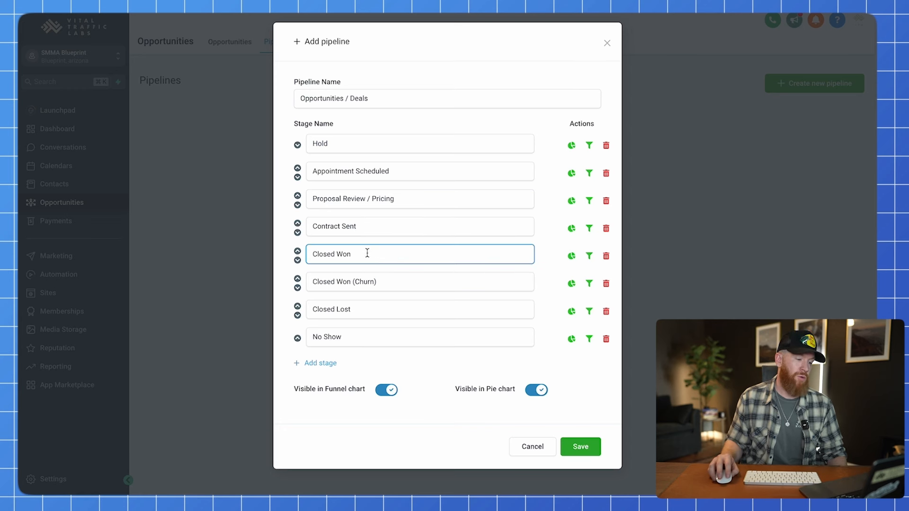
pyautogui.moveTo(367, 254); pyautogui.dragTo(303, 253)
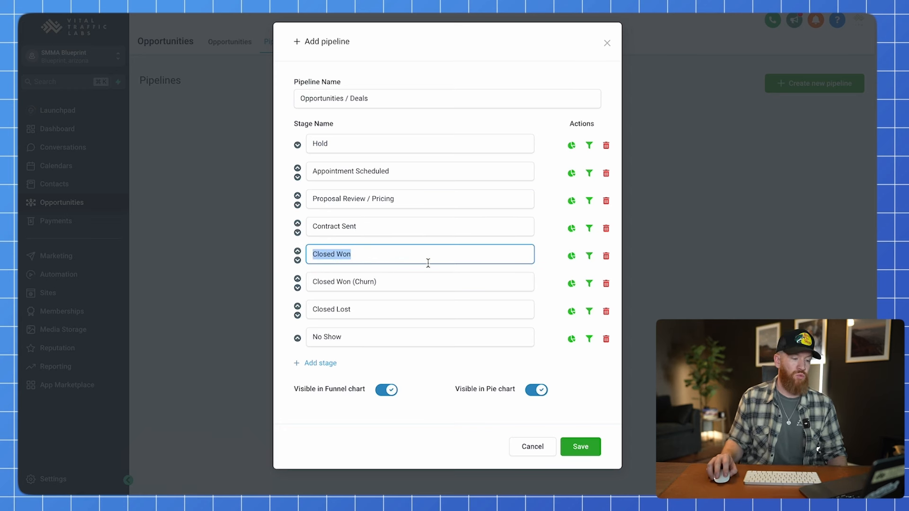
pyautogui.moveTo(397, 284); pyautogui.dragTo(307, 283)
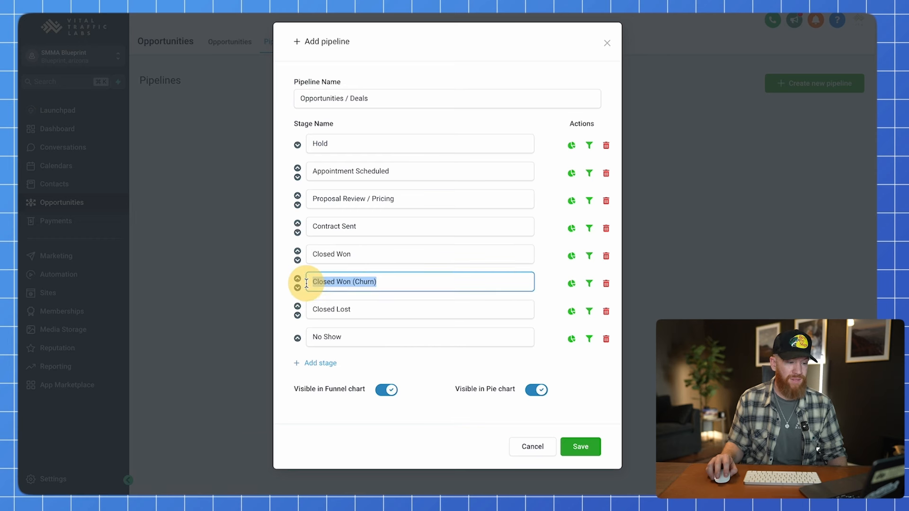
pyautogui.click(383, 282)
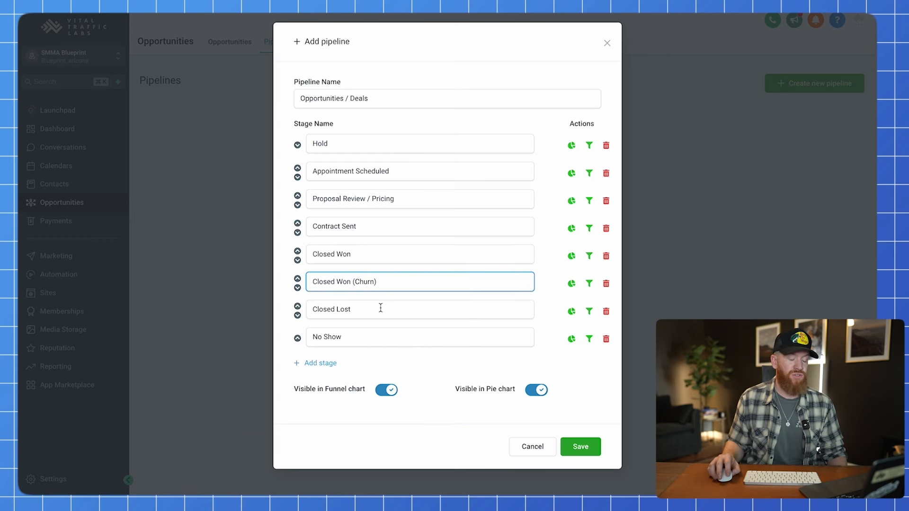
pyautogui.moveTo(369, 311); pyautogui.dragTo(288, 313)
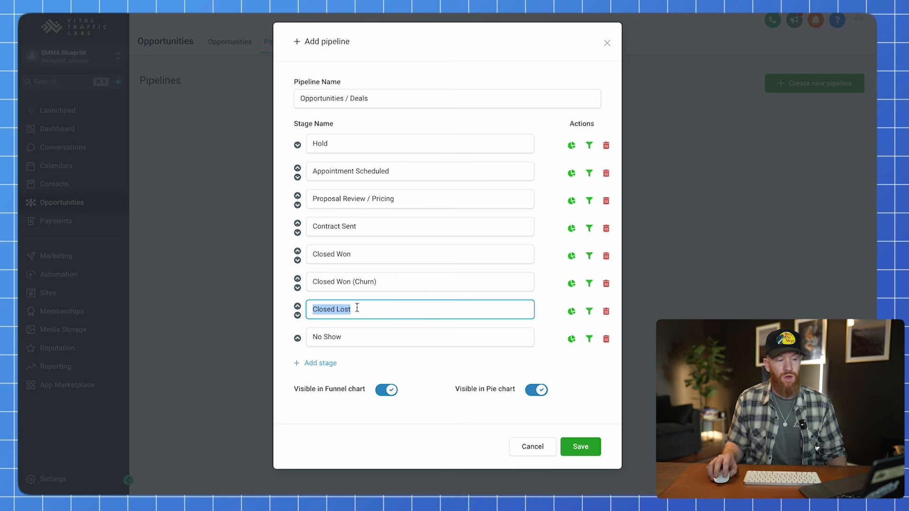
pyautogui.moveTo(311, 174); pyautogui.dragTo(400, 248)
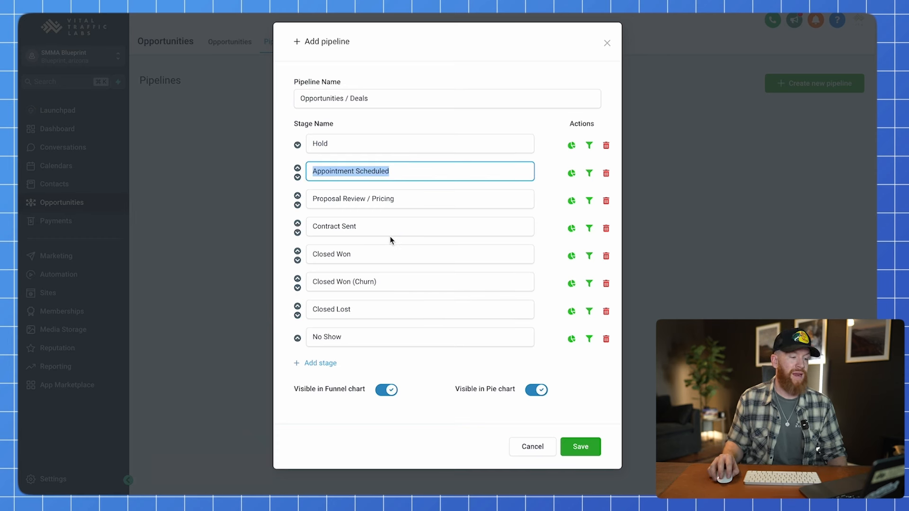
pyautogui.moveTo(394, 199); pyautogui.dragTo(417, 231)
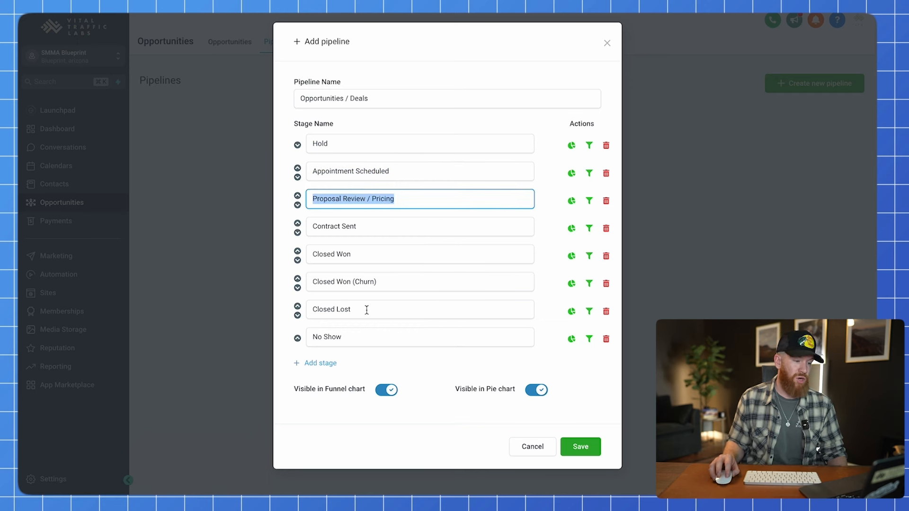
pyautogui.moveTo(362, 228); pyautogui.dragTo(304, 229)
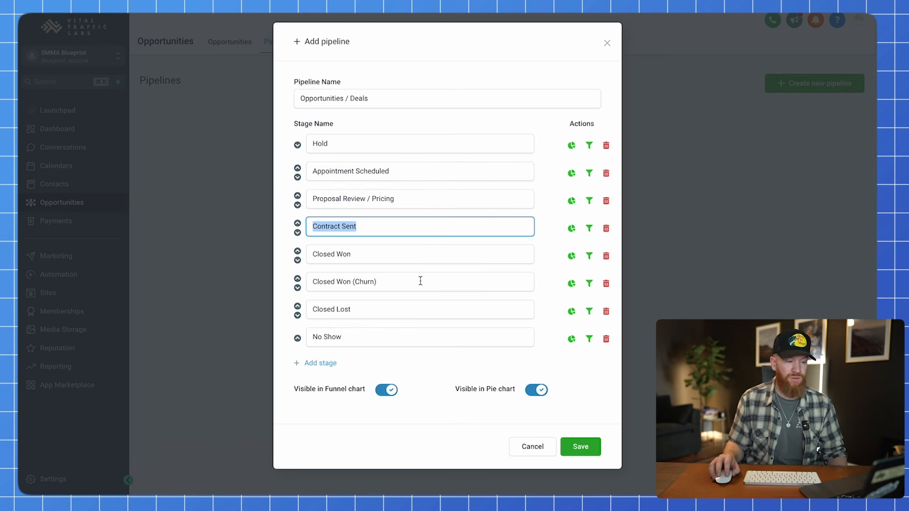
pyautogui.click(372, 309)
pyautogui.moveTo(372, 308); pyautogui.dragTo(310, 313)
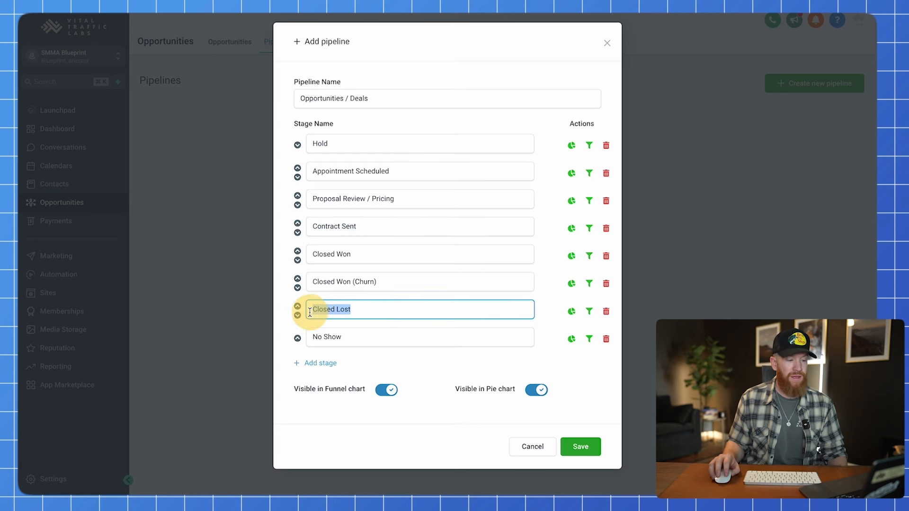
pyautogui.click(362, 339)
pyautogui.moveTo(361, 341); pyautogui.dragTo(290, 344)
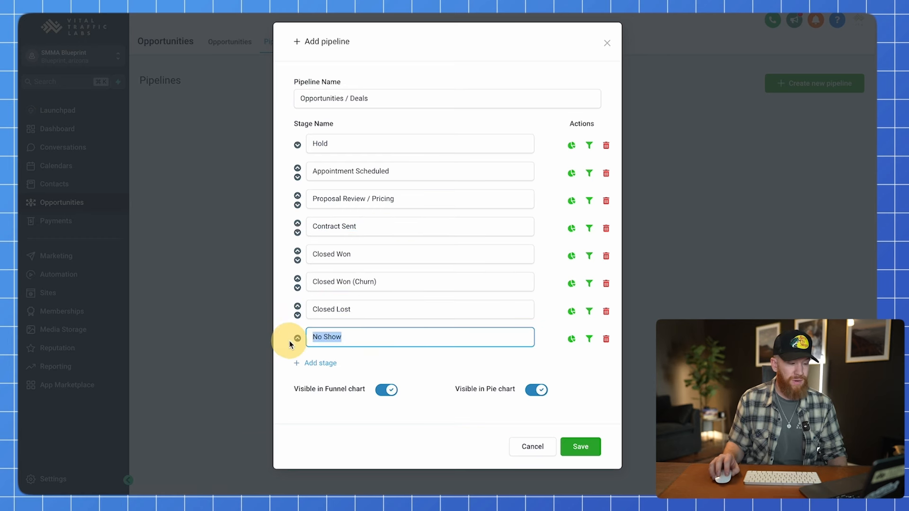
pyautogui.click(366, 332)
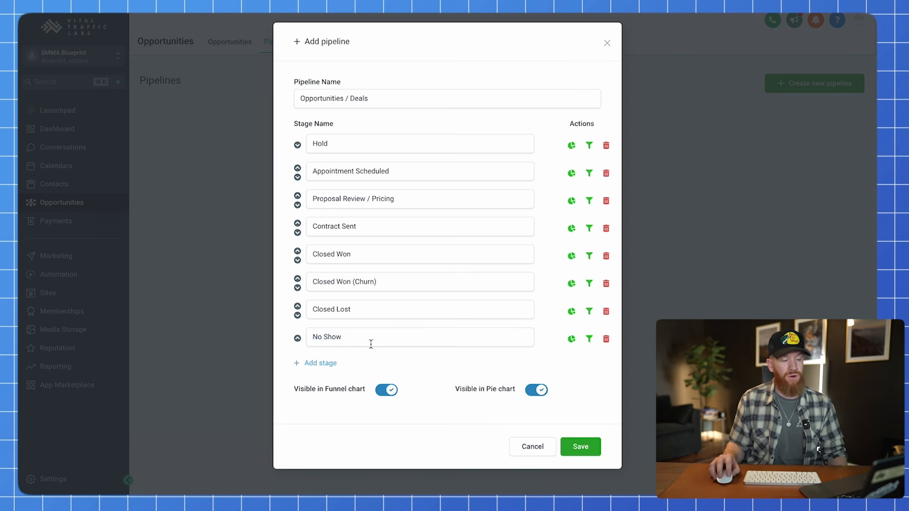
pyautogui.moveTo(307, 283); pyautogui.dragTo(418, 285)
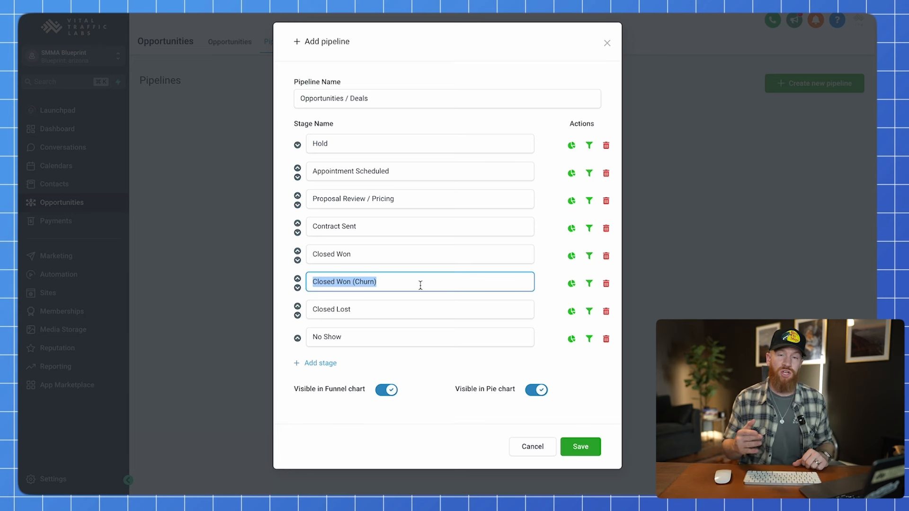
# Recheck the Closed Won (Churn) and Closed Lost stage names, then save the pipeline.
pyautogui.click(421, 285)
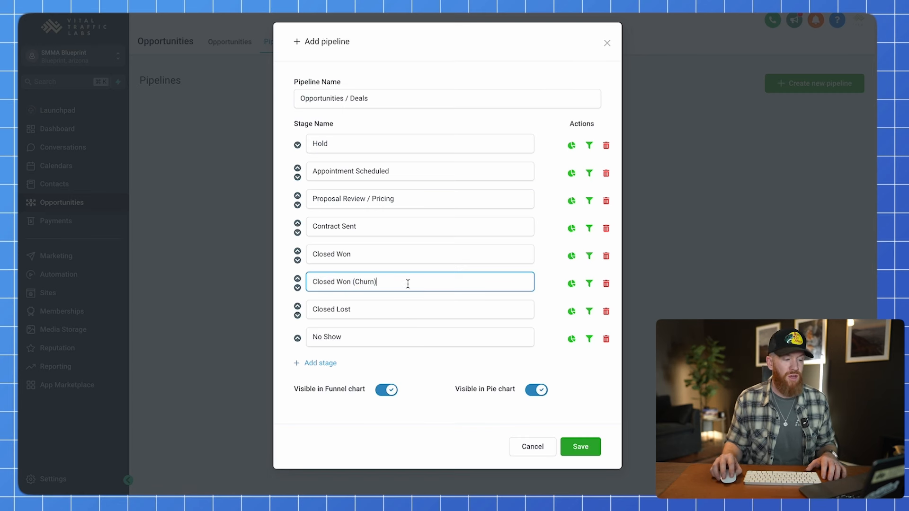
pyautogui.moveTo(408, 282); pyautogui.dragTo(312, 286)
pyautogui.click(357, 309)
pyautogui.moveTo(357, 308); pyautogui.dragTo(314, 309)
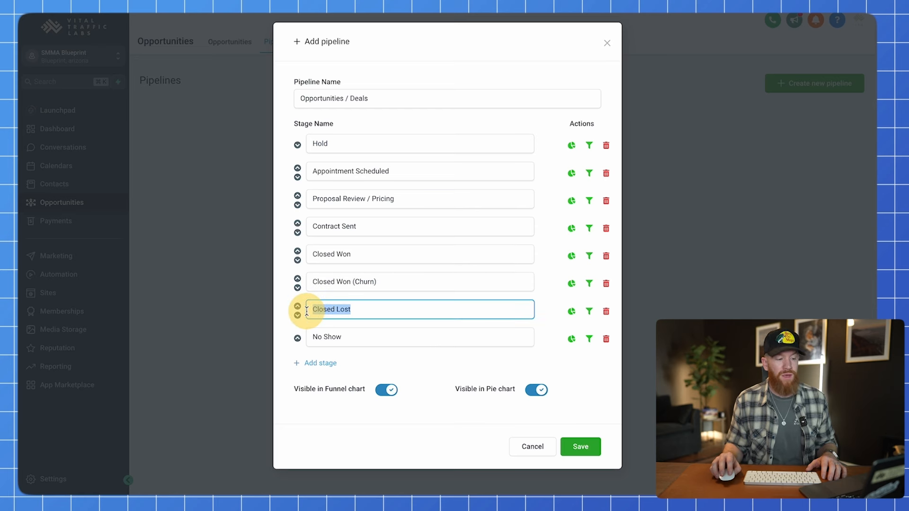
pyautogui.moveTo(383, 279); pyautogui.dragTo(300, 285)
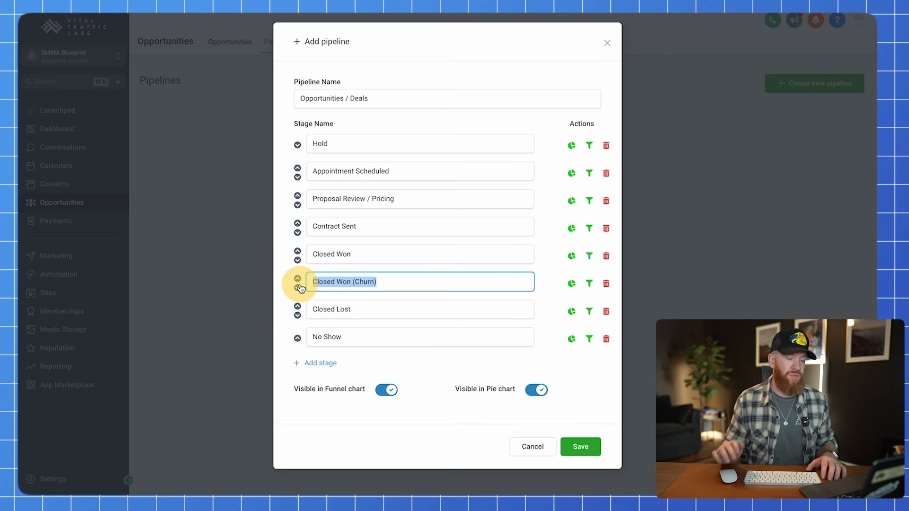
pyautogui.click(543, 285)
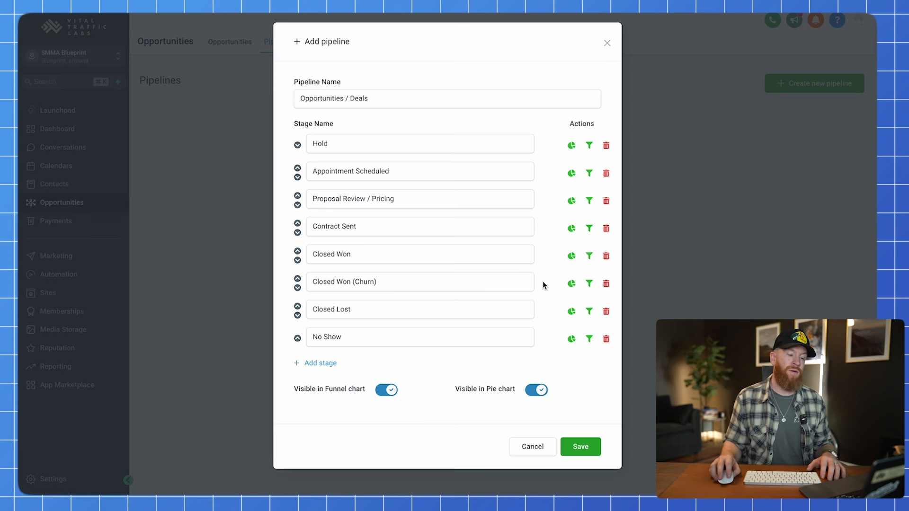
pyautogui.click(550, 286)
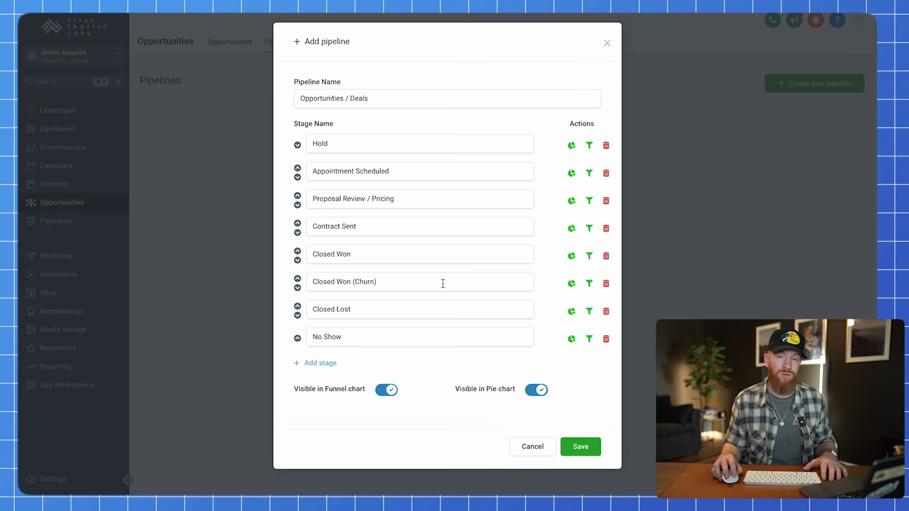
pyautogui.click(376, 281)
pyautogui.click(375, 281)
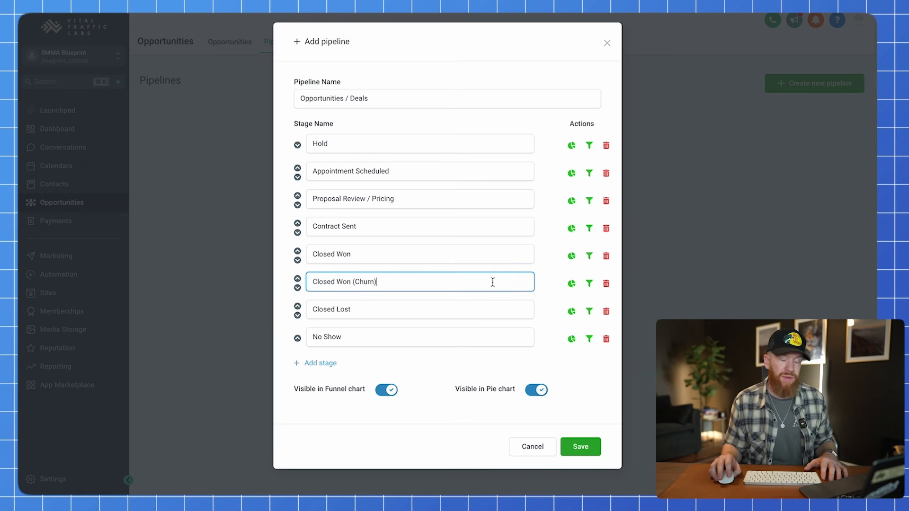
pyautogui.click(550, 286)
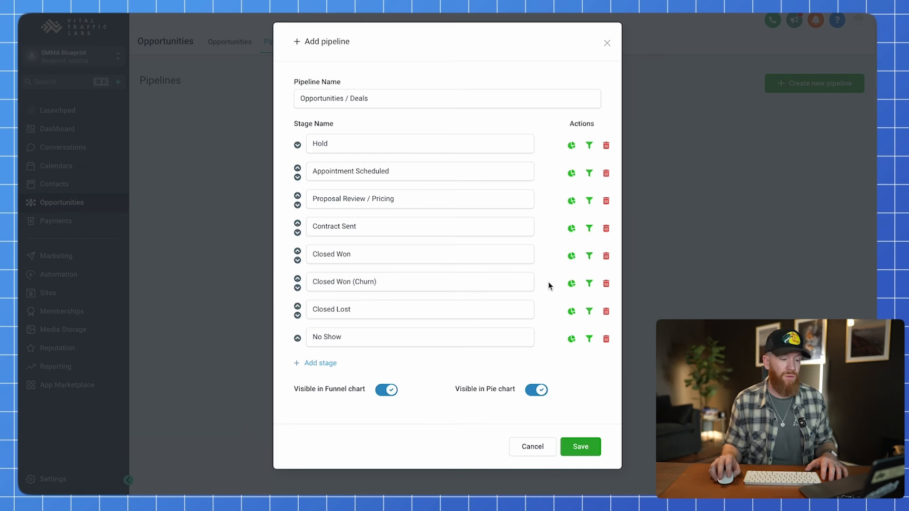
pyautogui.click(550, 281)
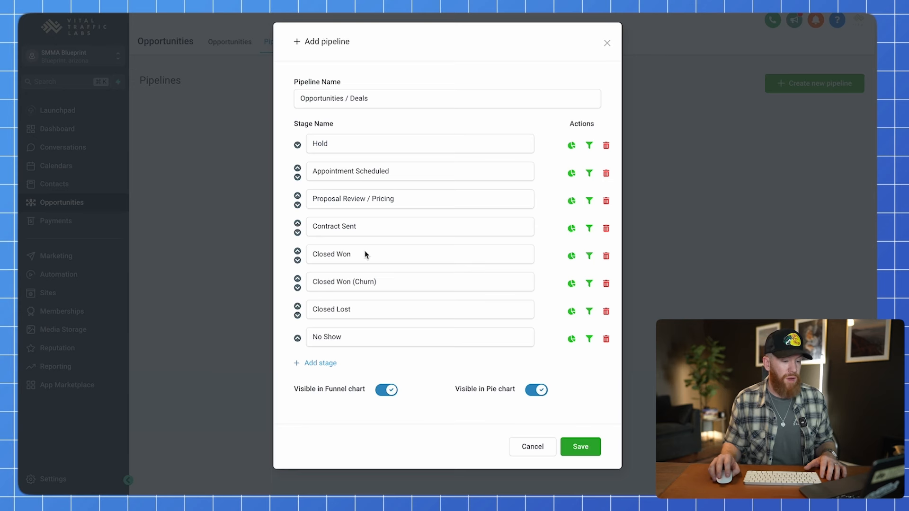
pyautogui.click(584, 450)
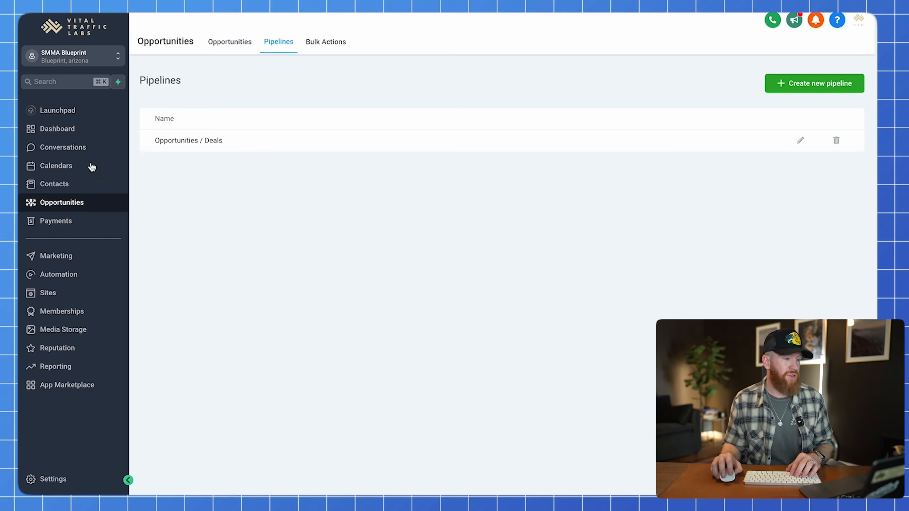
# Show the empty Opportunities / Deals board, scroll across its stage columns, then return to the dashboard.
pyautogui.click(68, 202)
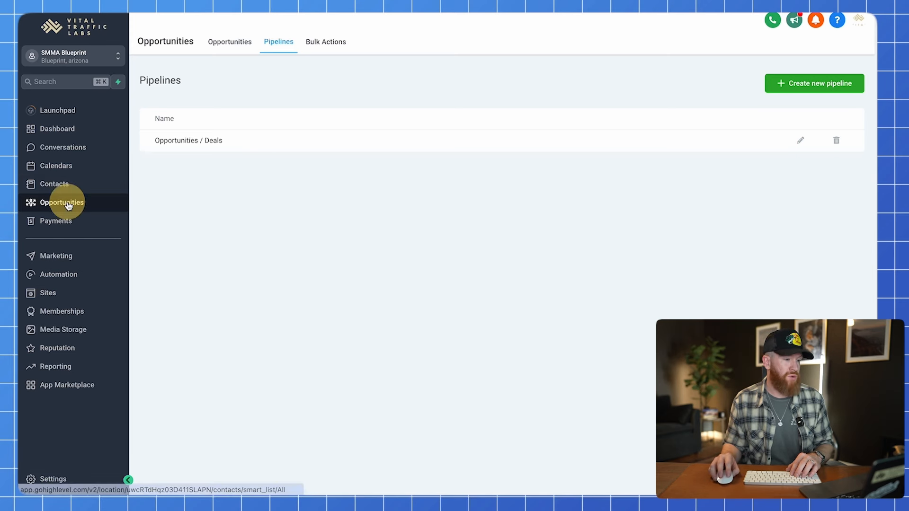
pyautogui.click(231, 43)
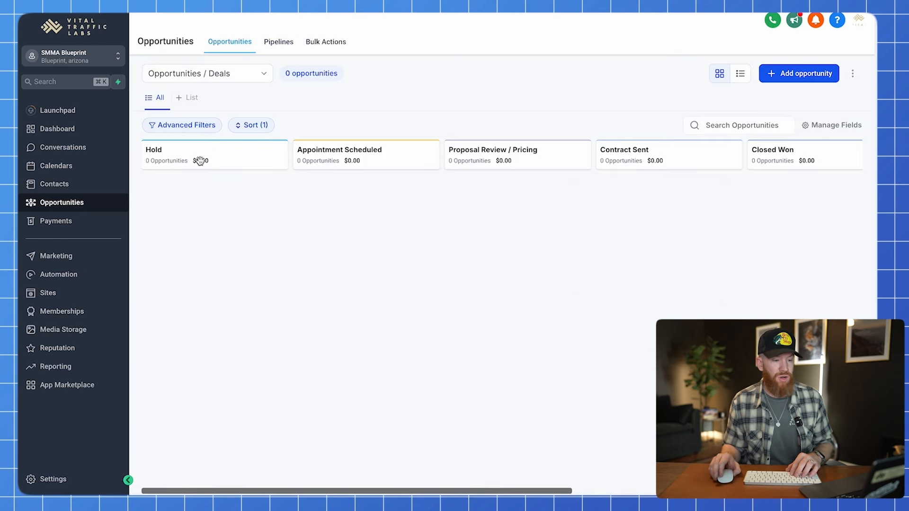
pyautogui.hscroll(6, 203, 161)
pyautogui.hscroll(2, 211, 163)
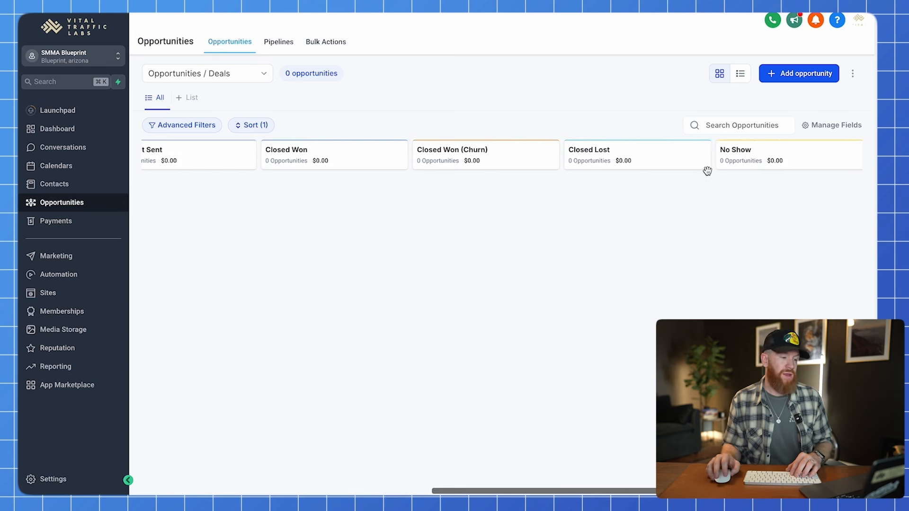
pyautogui.hscroll(-10, 707, 171)
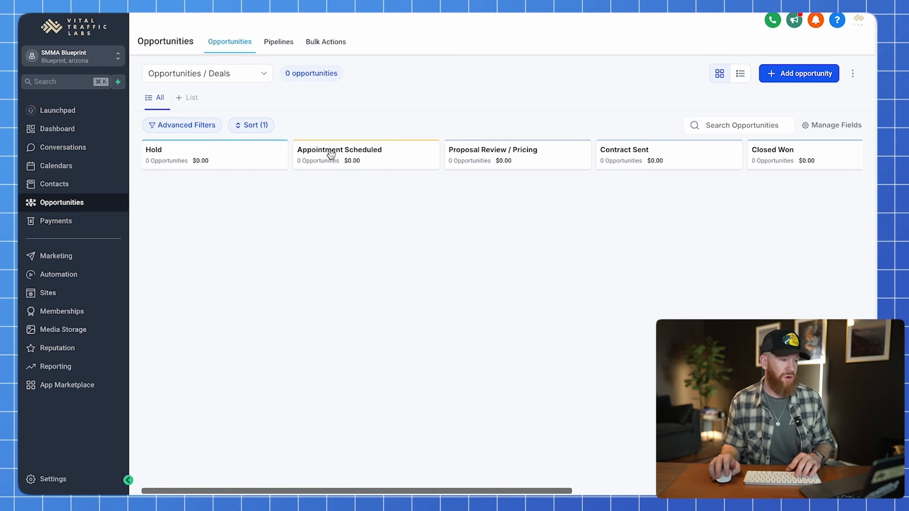
pyautogui.click(64, 136)
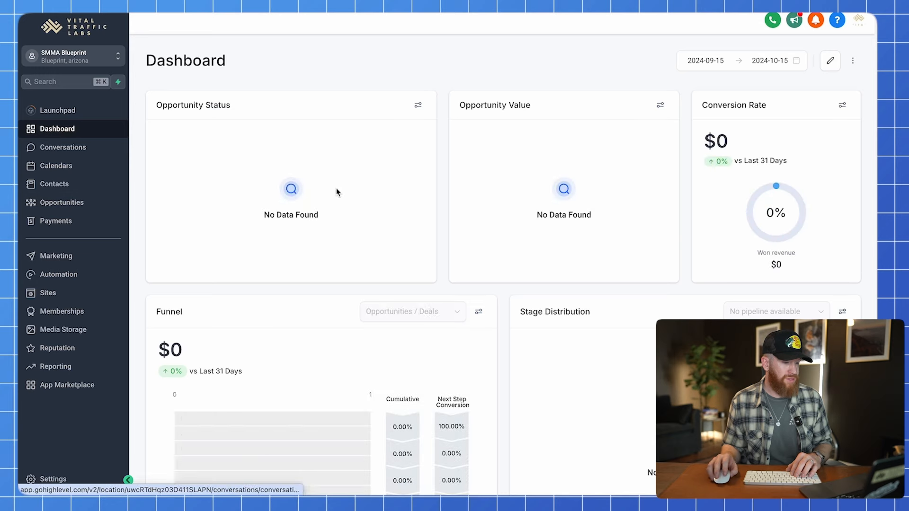
# Scroll through the dashboard's empty Funnel and opportunity reports, then go to Contacts.
pyautogui.scroll(-3, 451, 177)
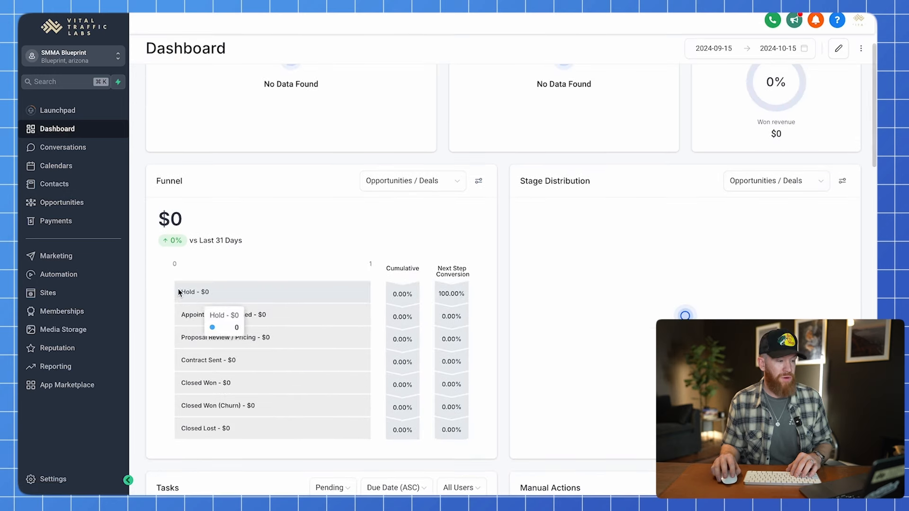
pyautogui.moveTo(154, 181); pyautogui.dragTo(215, 187)
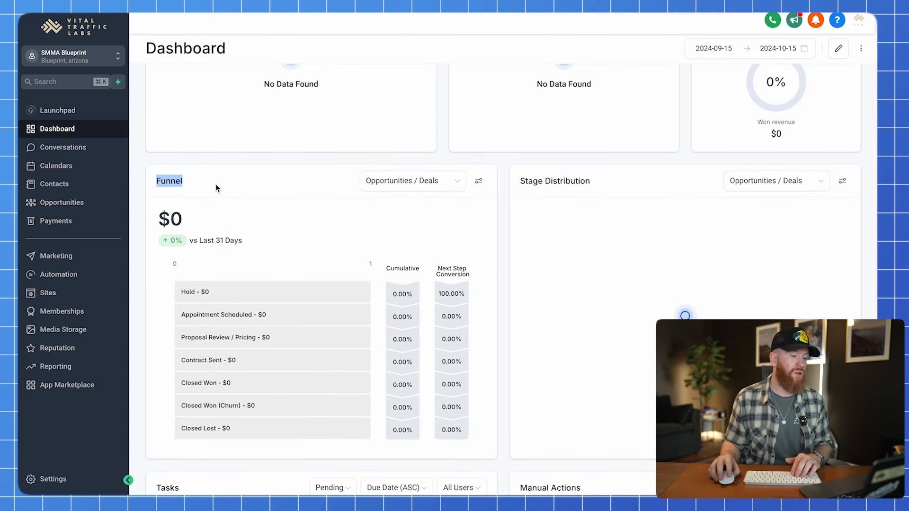
pyautogui.click(504, 224)
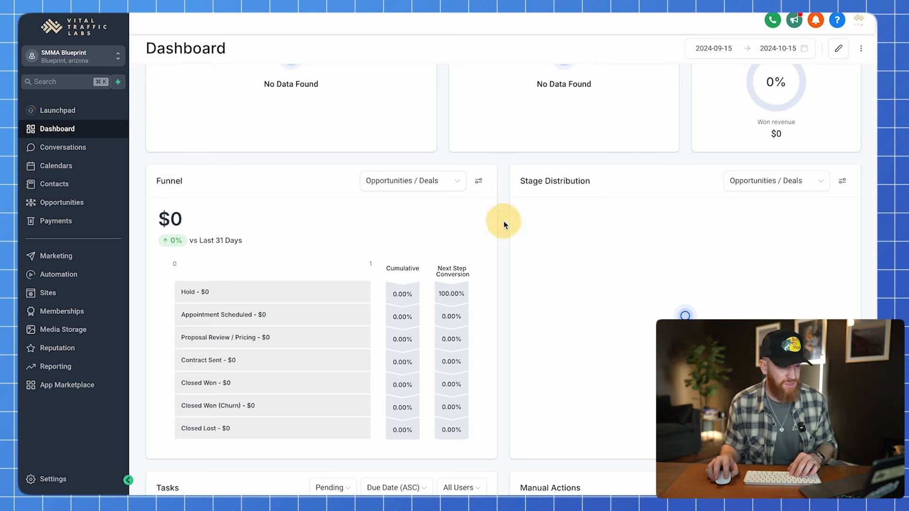
pyautogui.scroll(3, 502, 220)
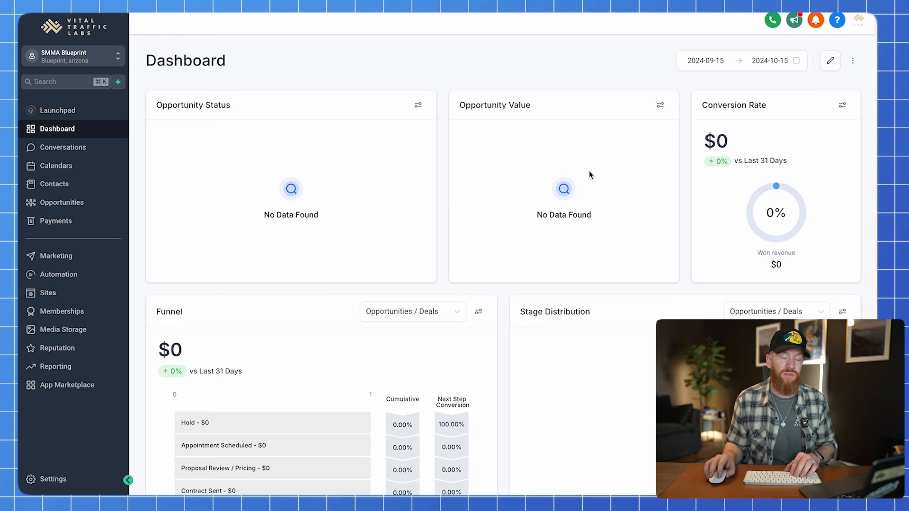
pyautogui.click(685, 187)
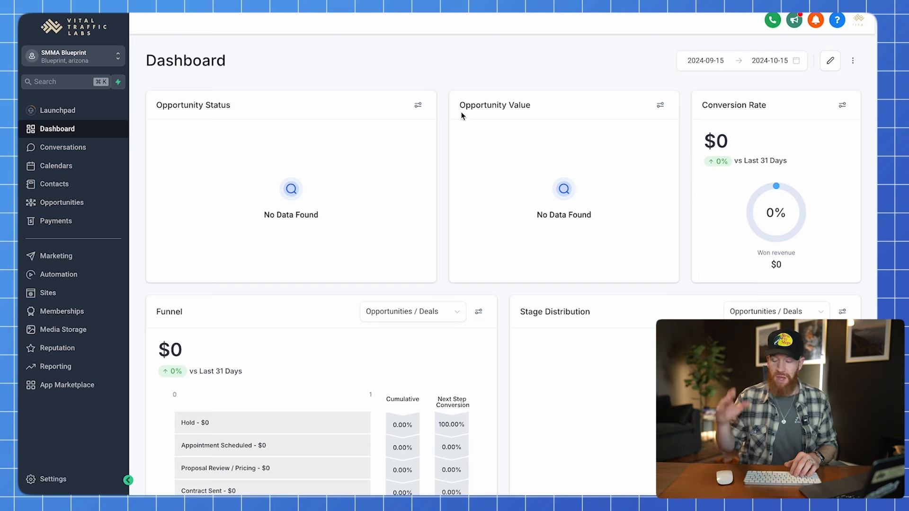
pyautogui.click(445, 97)
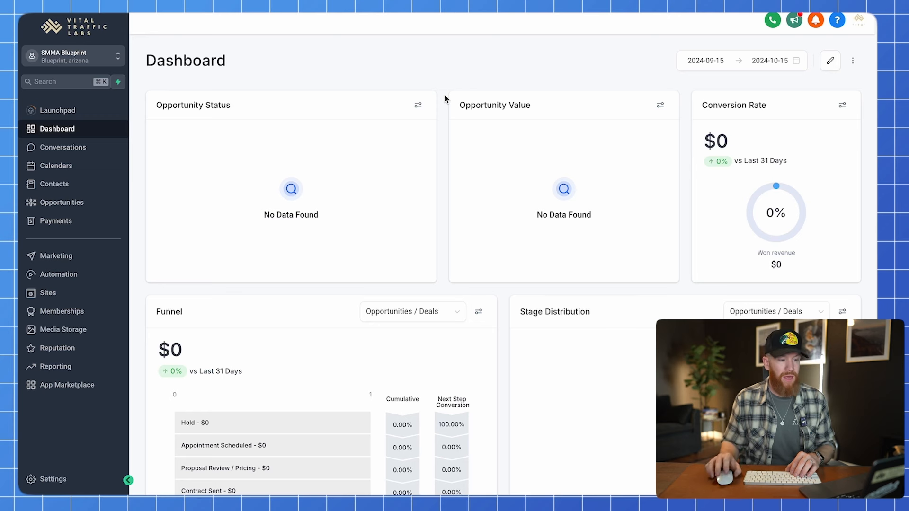
pyautogui.click(445, 102)
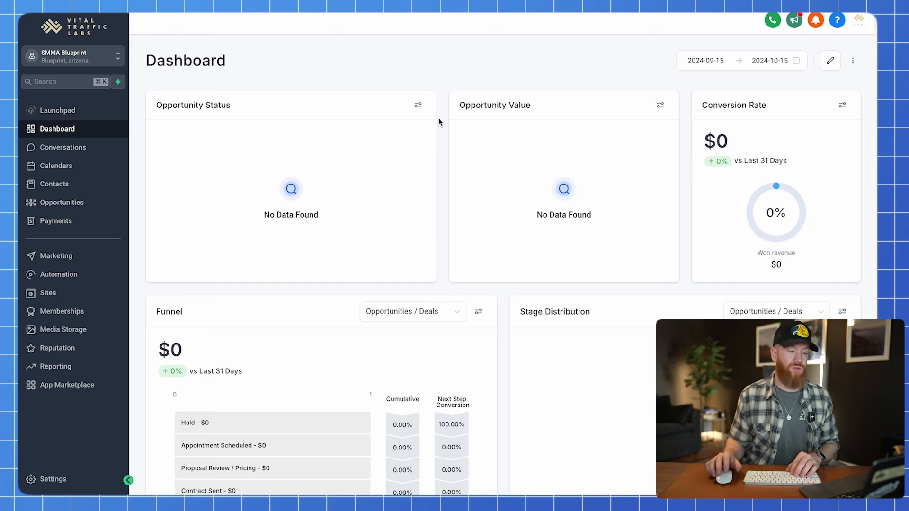
pyautogui.click(442, 122)
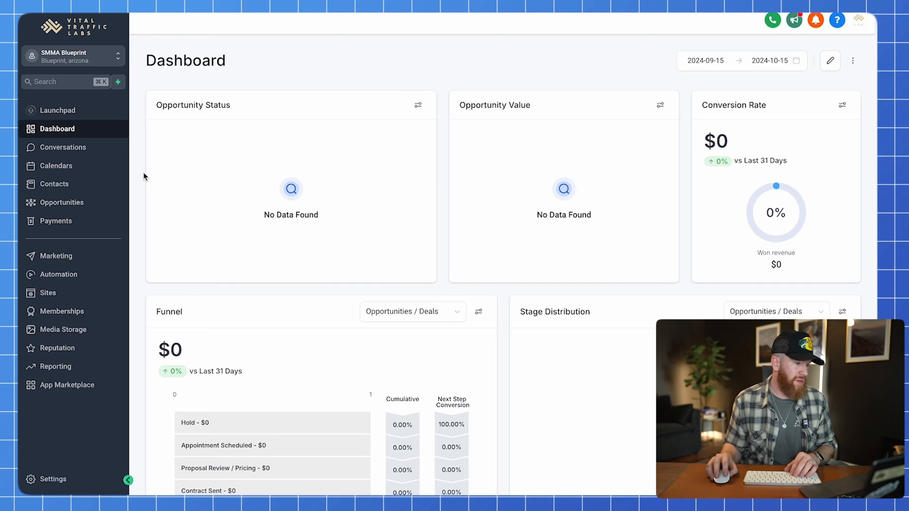
pyautogui.click(62, 187)
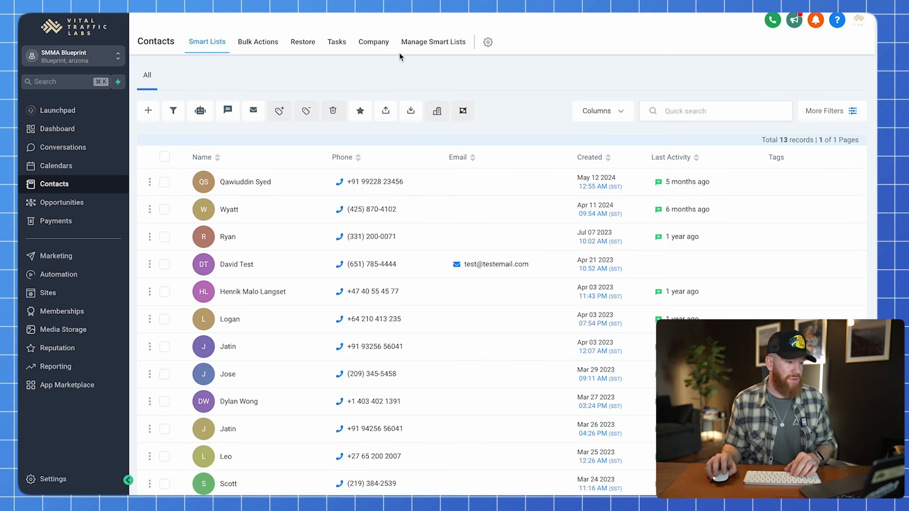
# Start a new contact and enter the contact's first name, last name and e-mail.
pyautogui.click(152, 112)
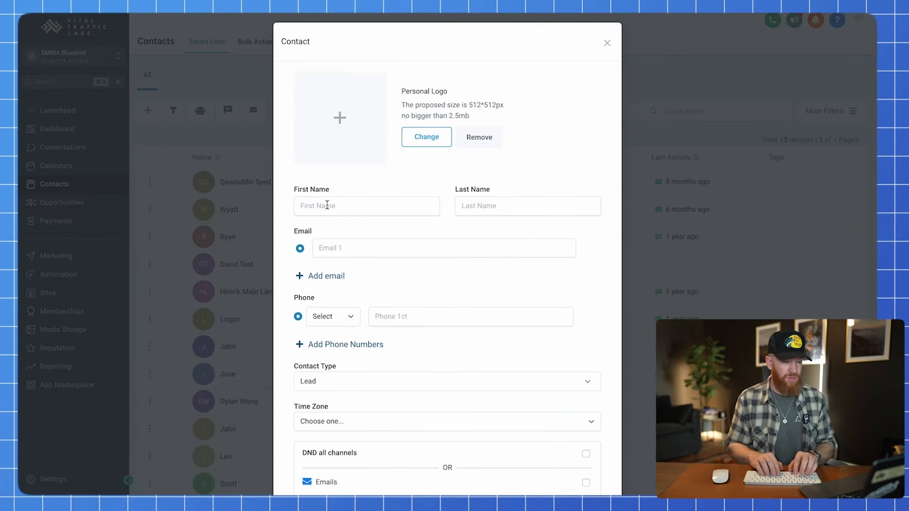
pyautogui.click(327, 205)
pyautogui.write('Aaron')
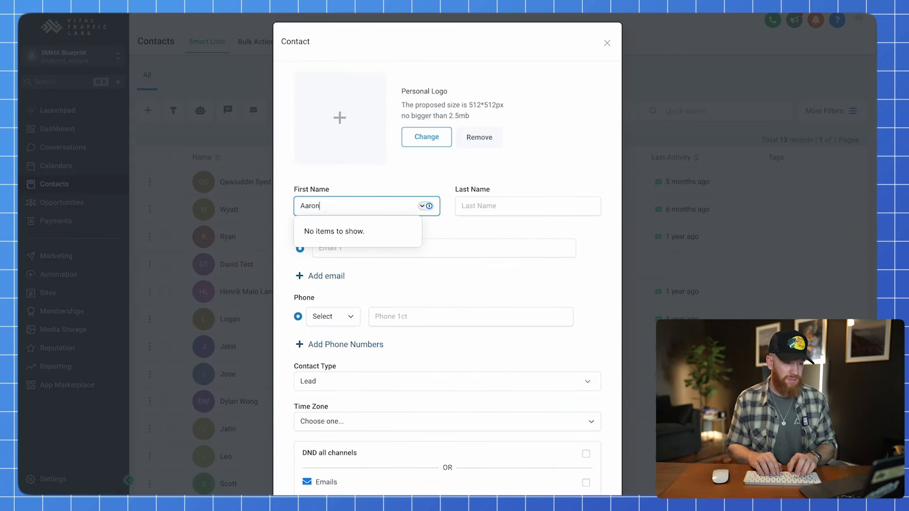
pyautogui.press('Tab')
pyautogui.write('Fitne')
pyautogui.press('Tab')
pyautogui.press('Tab')
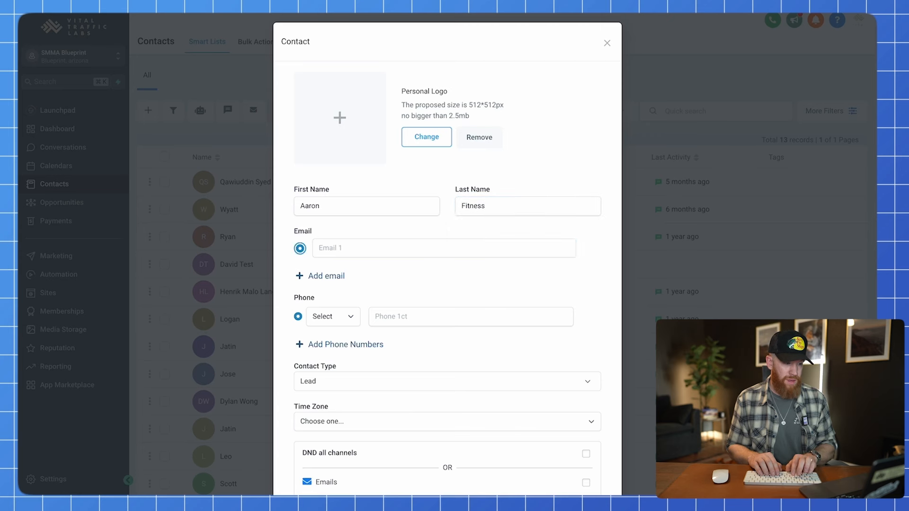
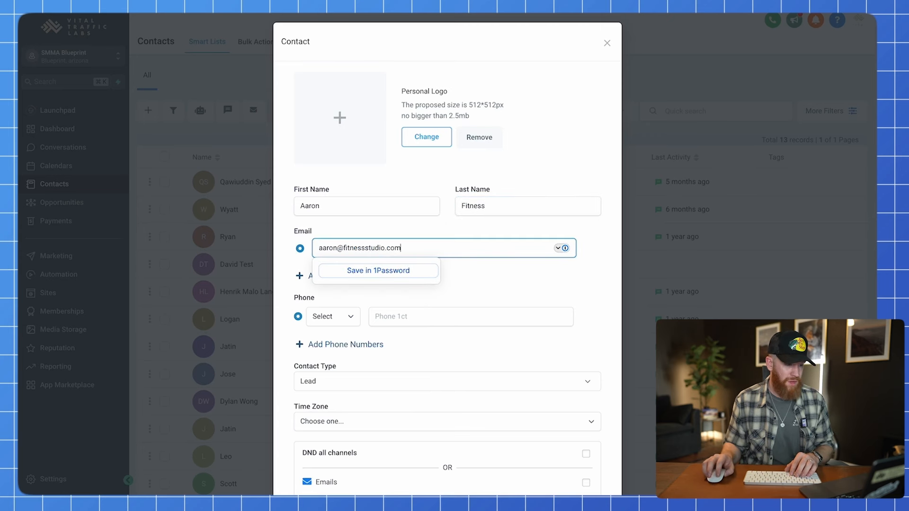
# Keep Contact Type as Lead, leave the time zone unset, and save the contact.
pyautogui.scroll(-3, 605, 280)
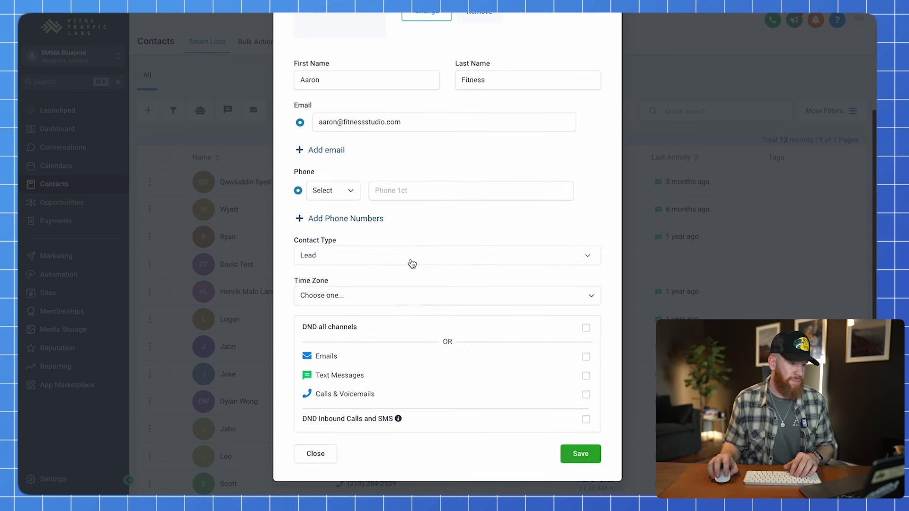
pyautogui.click(377, 260)
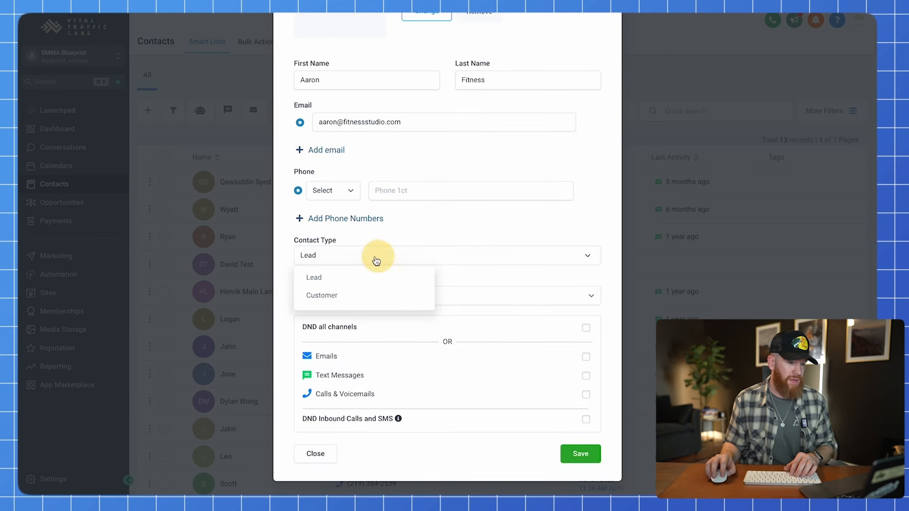
pyautogui.click(609, 251)
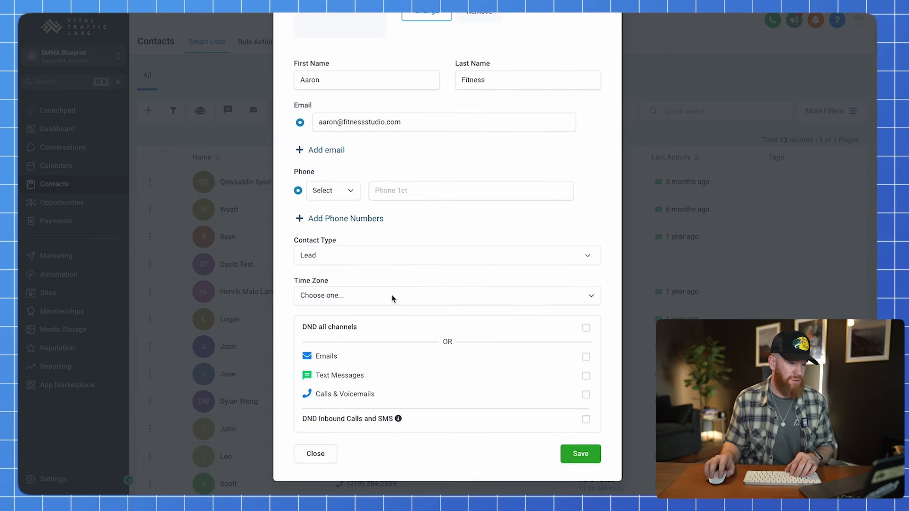
pyautogui.click(377, 294)
pyautogui.click(455, 261)
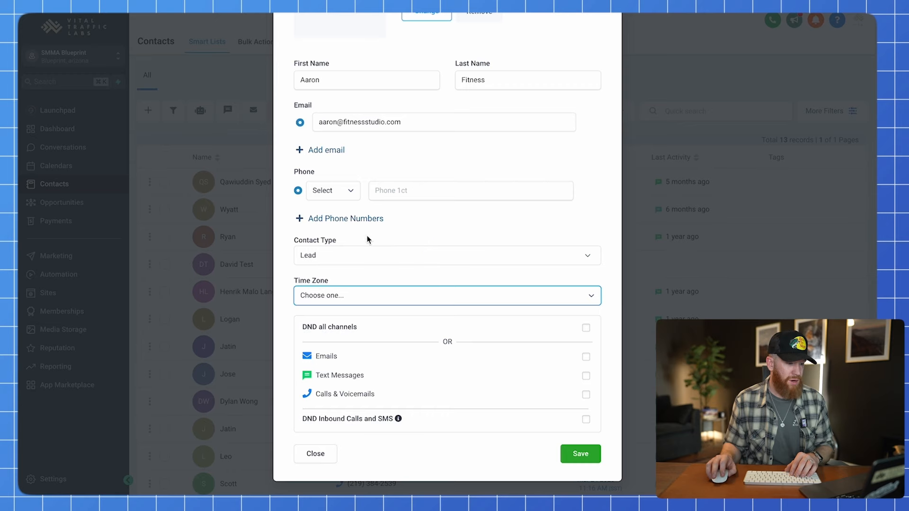
pyautogui.scroll(2, 480, 268)
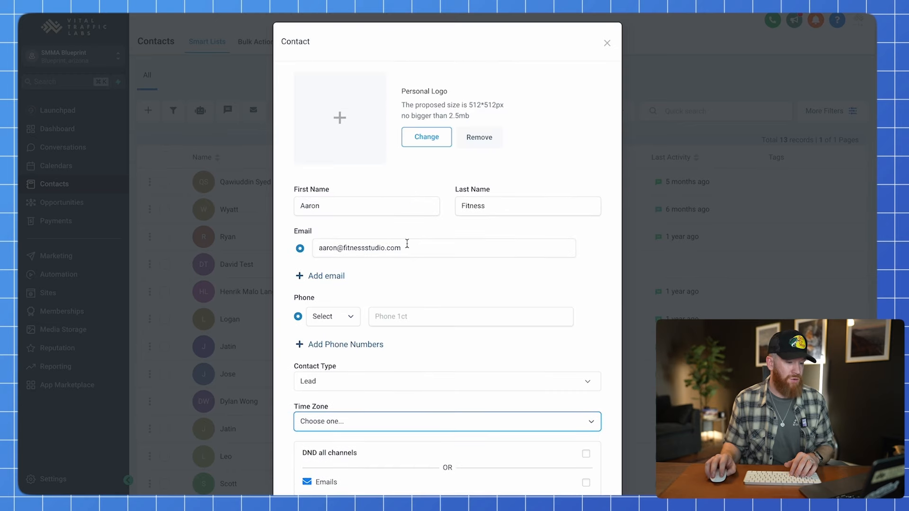
pyautogui.scroll(-2, 408, 246)
pyautogui.click(580, 452)
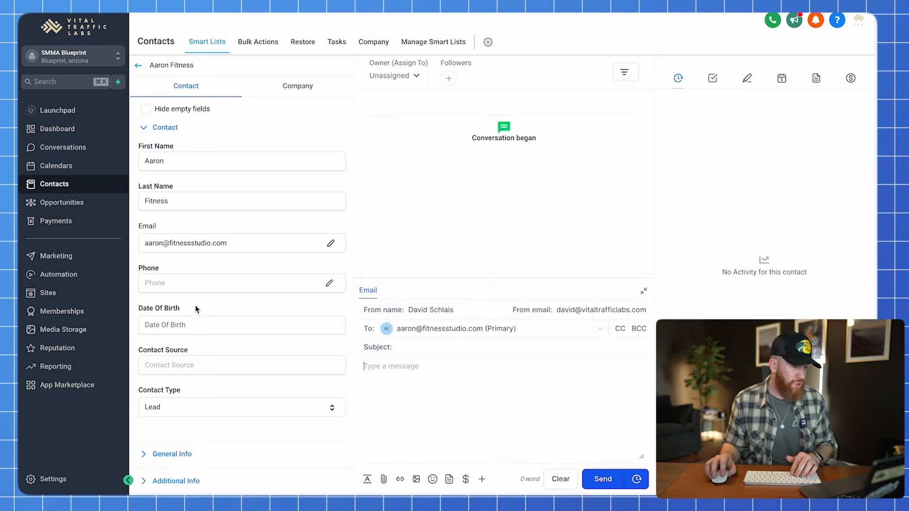
# Create and attach a new company 'Fitness Studio' from the Company tab, then return to Contact.
pyautogui.scroll(-2, 241, 214)
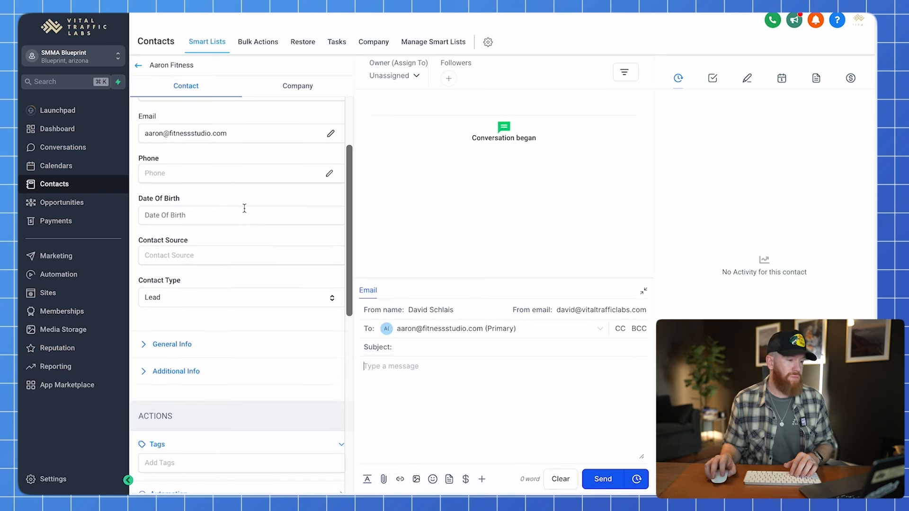
pyautogui.scroll(-5, 244, 208)
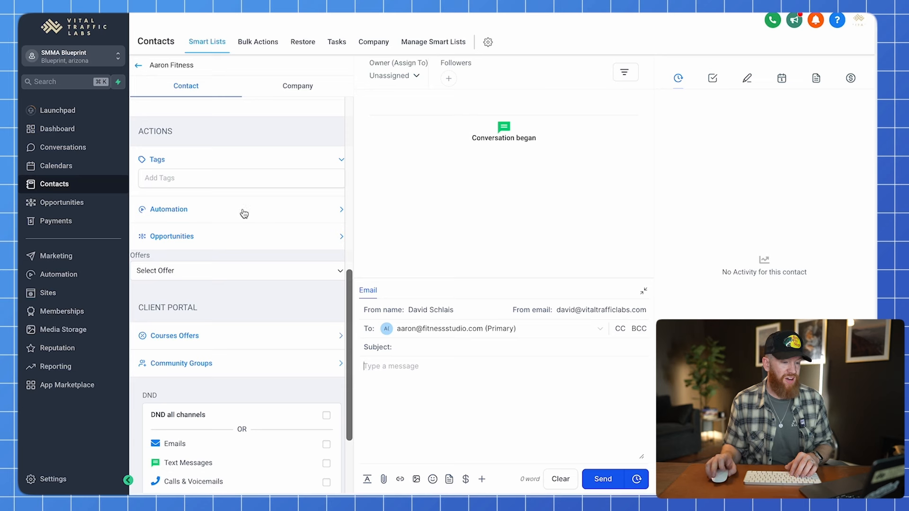
pyautogui.scroll(-2, 243, 209)
pyautogui.scroll(10, 243, 209)
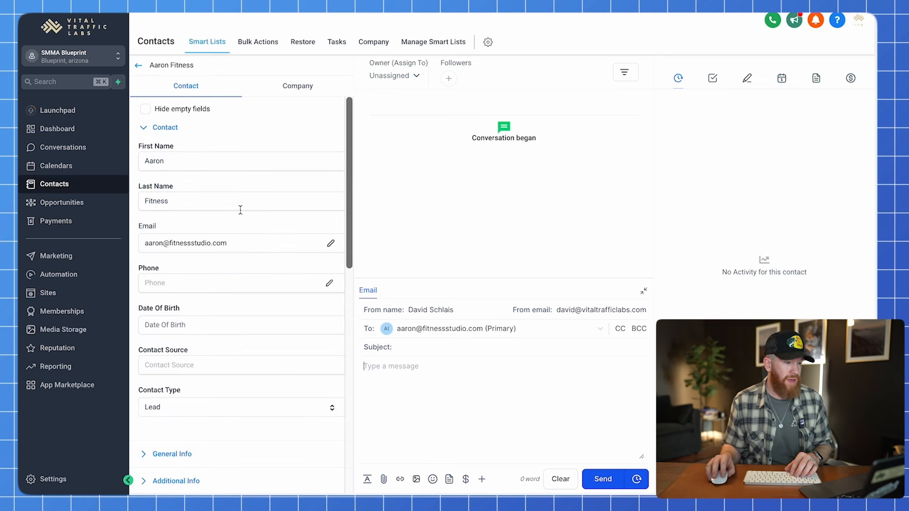
pyautogui.click(300, 89)
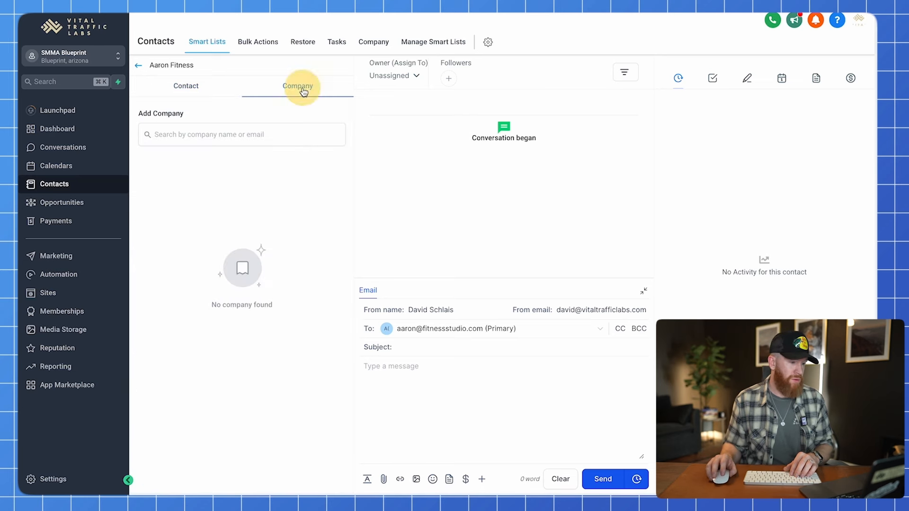
pyautogui.click(198, 134)
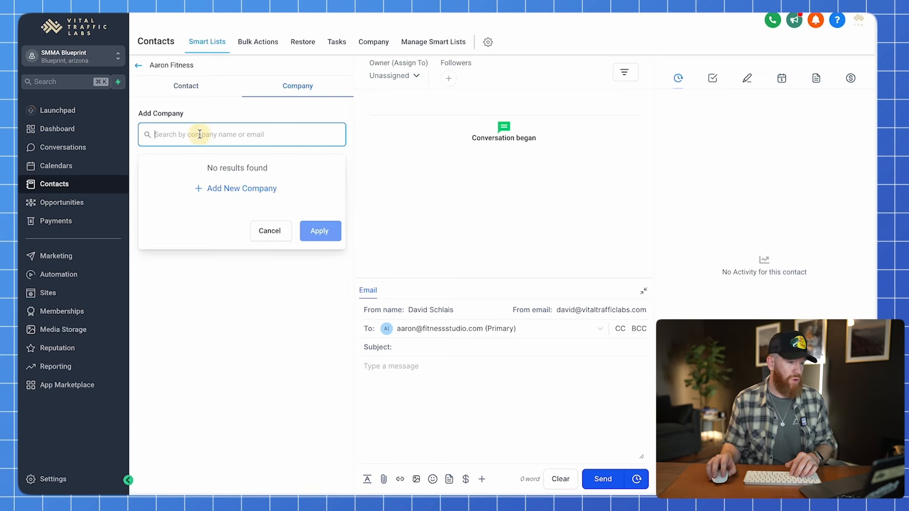
pyautogui.click(239, 190)
pyautogui.click(347, 179)
pyautogui.write('Fitness Studio')
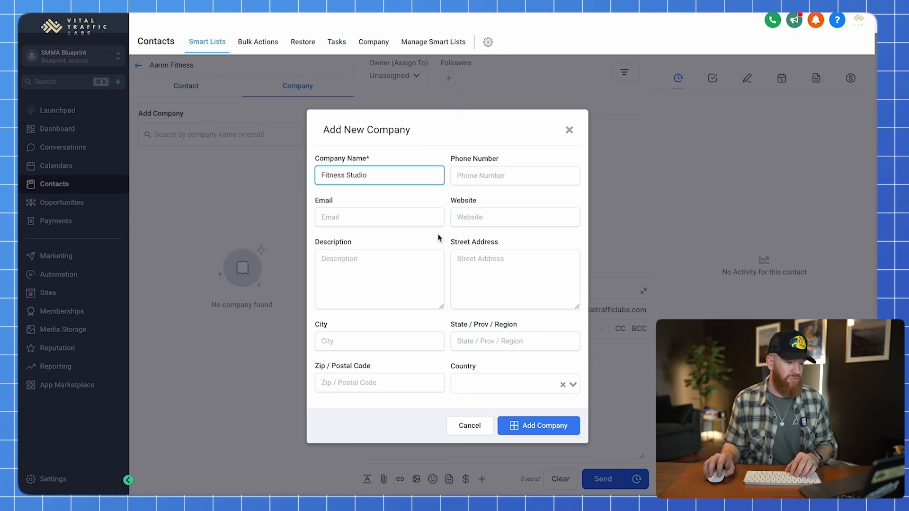
pyautogui.click(536, 427)
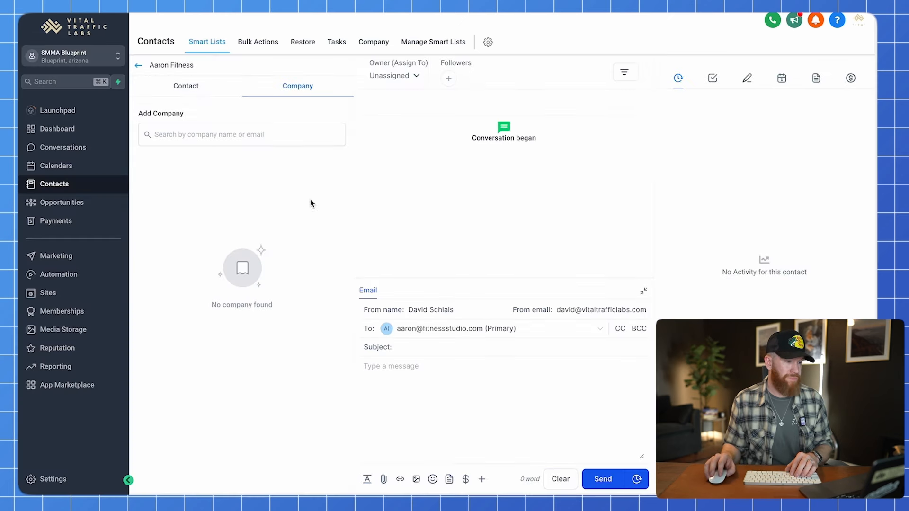
pyautogui.click(197, 94)
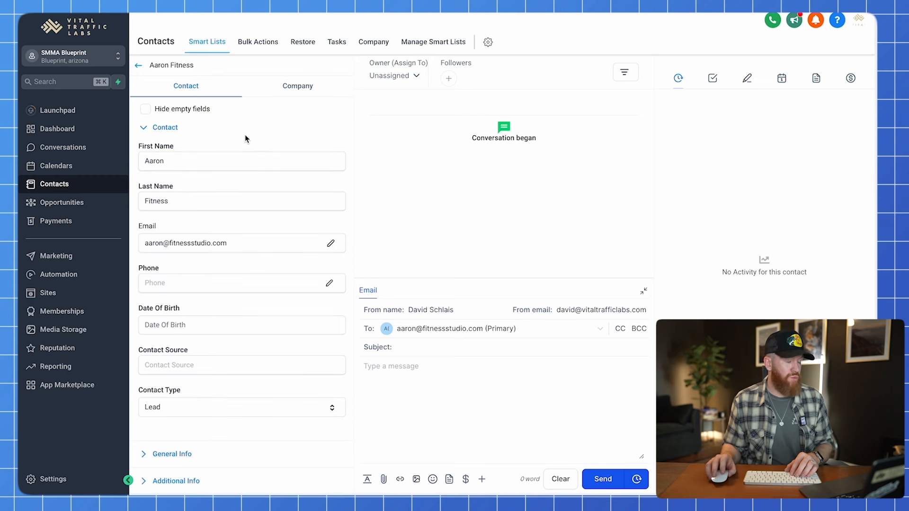
# Enter 'Email' as the contact's Contact Source.
pyautogui.scroll(-4, 243, 139)
pyautogui.scroll(4, 235, 229)
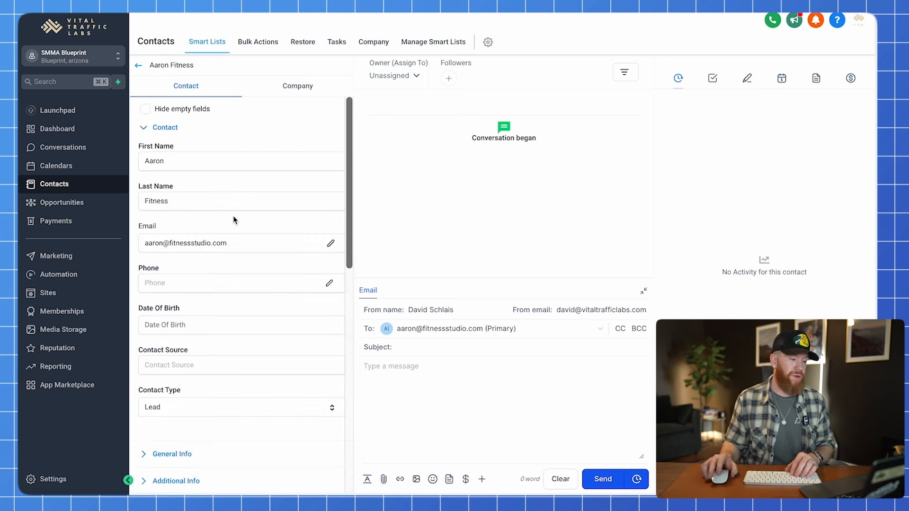
pyautogui.scroll(-4, 245, 219)
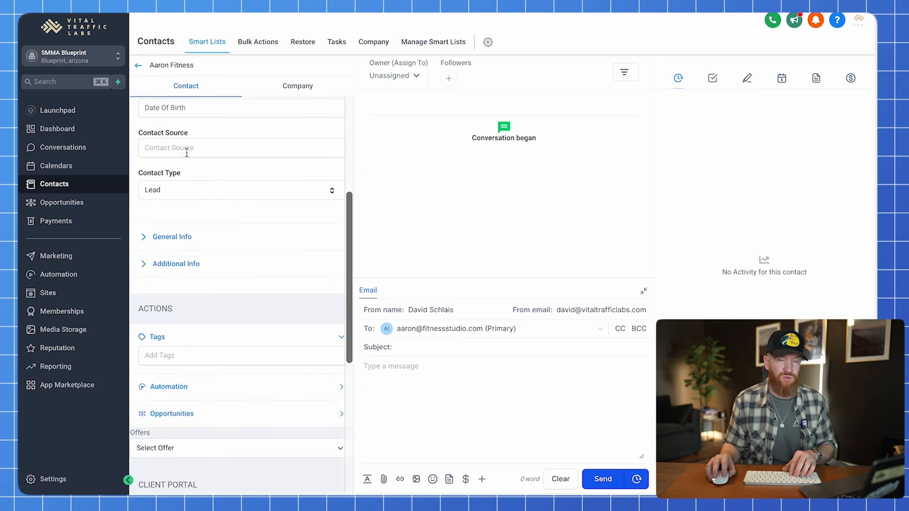
pyautogui.click(194, 149)
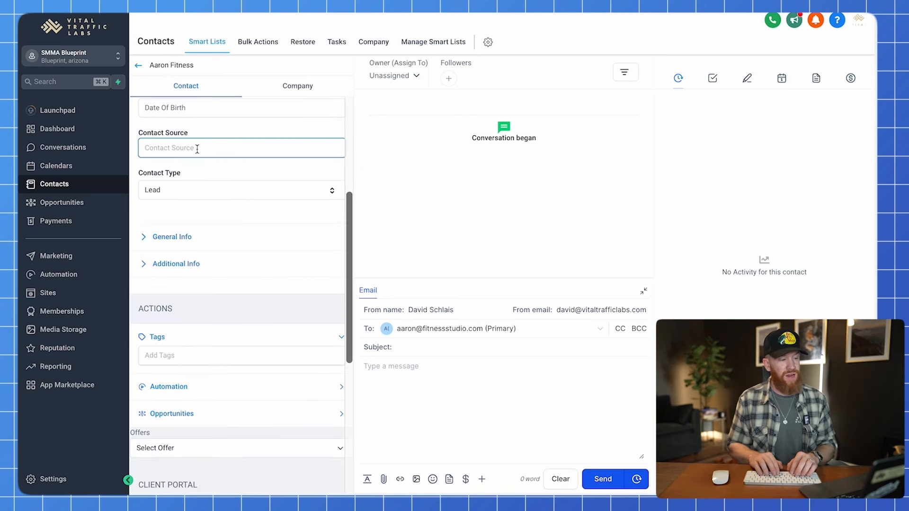
pyautogui.write('Email')
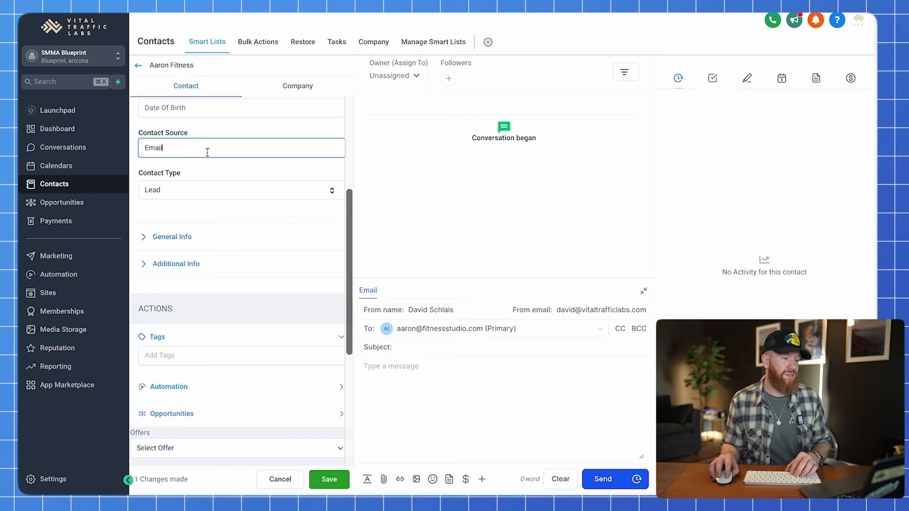
pyautogui.moveTo(191, 134); pyautogui.dragTo(141, 132)
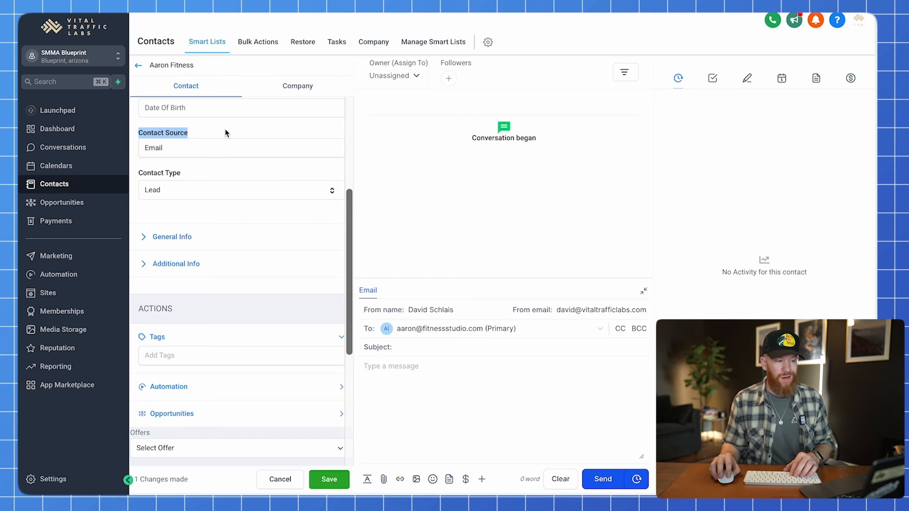
pyautogui.click(201, 133)
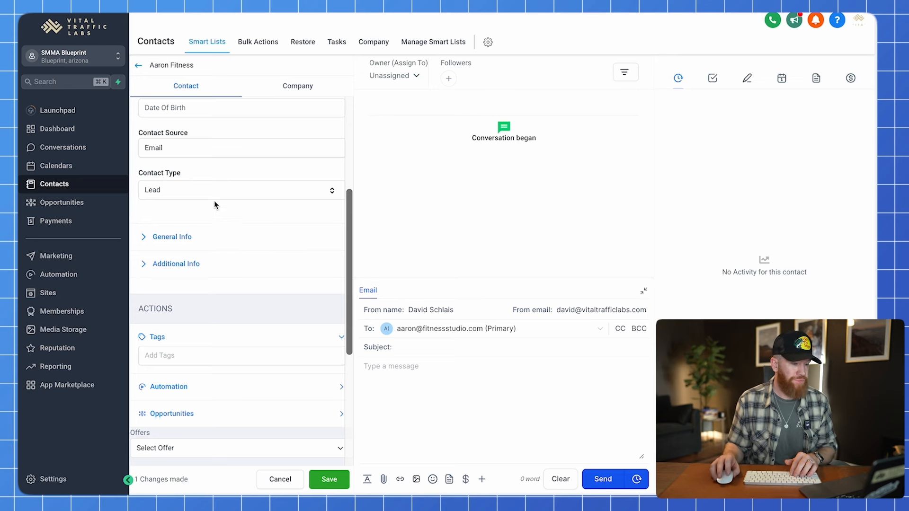
# Save the Contact Source change and go to the Opportunities / Deals board.
pyautogui.scroll(-3, 222, 207)
pyautogui.scroll(10, 234, 237)
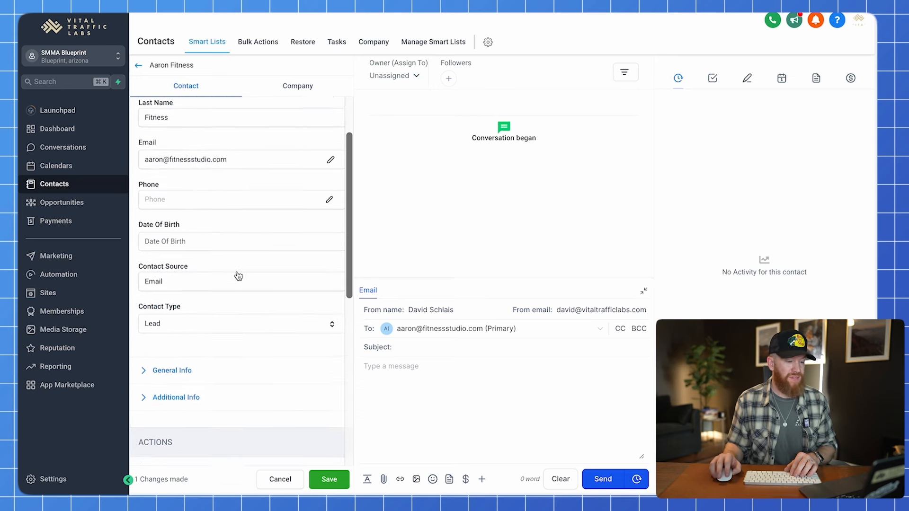
pyautogui.click(330, 480)
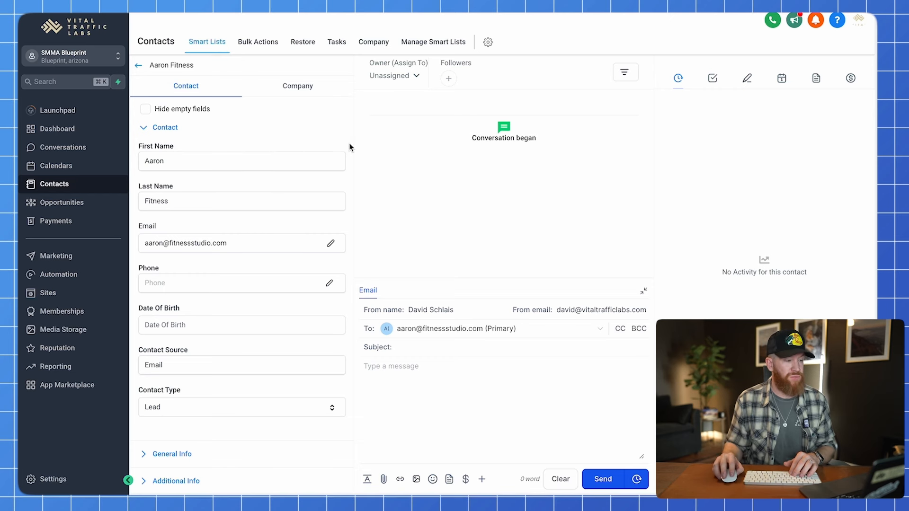
pyautogui.click(100, 202)
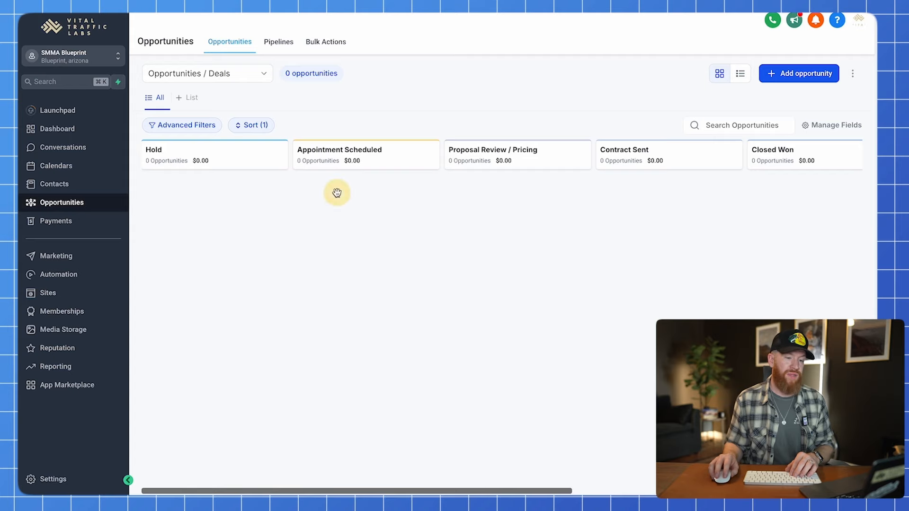
# Start a new opportunity for the fitness contact in the Appointment Scheduled stage.
pyautogui.click(803, 75)
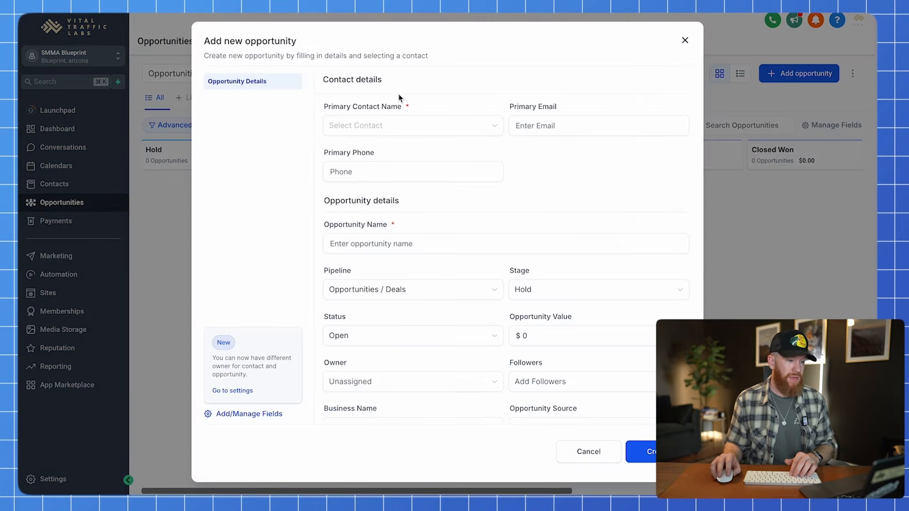
pyautogui.click(333, 127)
pyautogui.click(367, 152)
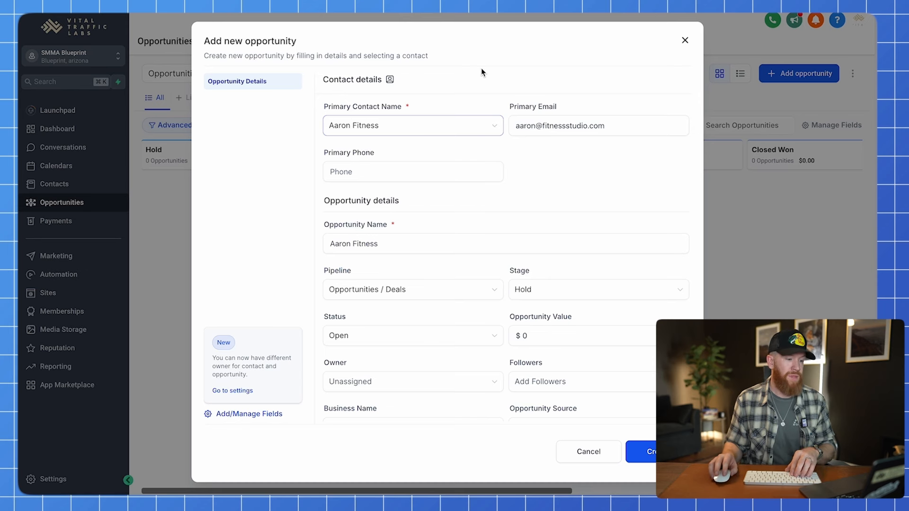
pyautogui.scroll(-2, 520, 116)
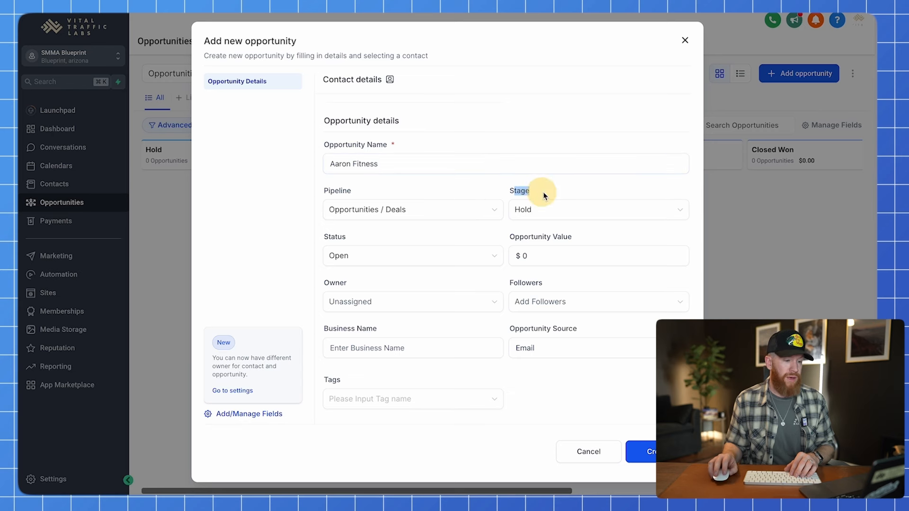
pyautogui.click(554, 209)
pyautogui.click(569, 250)
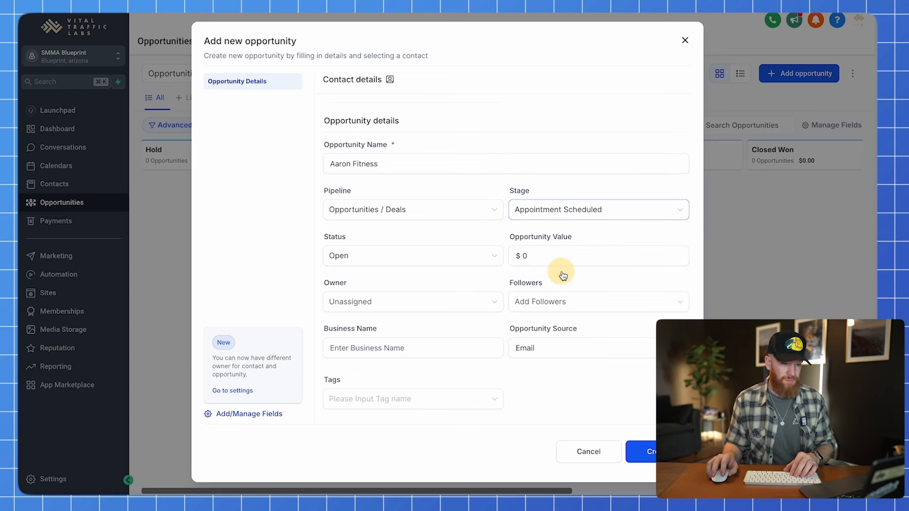
# Give the opportunity a 5000 value and create it.
pyautogui.click(566, 257)
pyautogui.press('BackSpace')
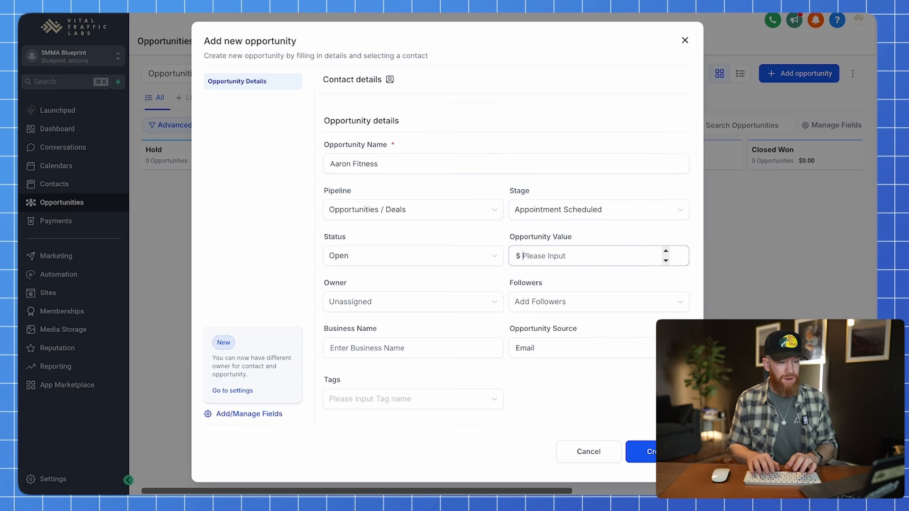
pyautogui.write('555')
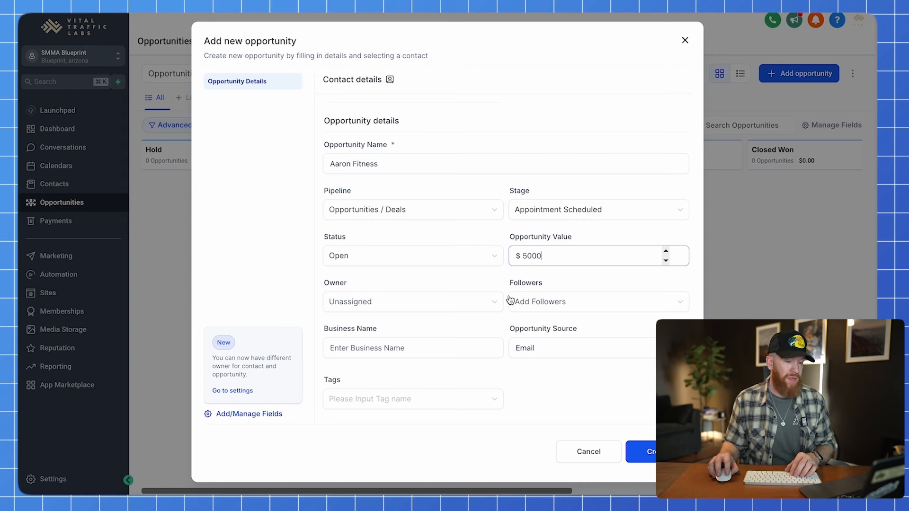
pyautogui.click(322, 326)
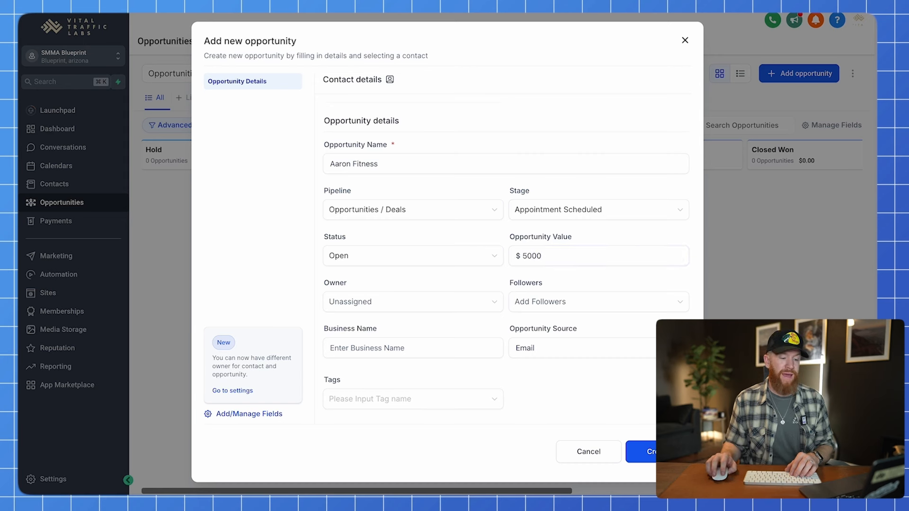
pyautogui.click(640, 452)
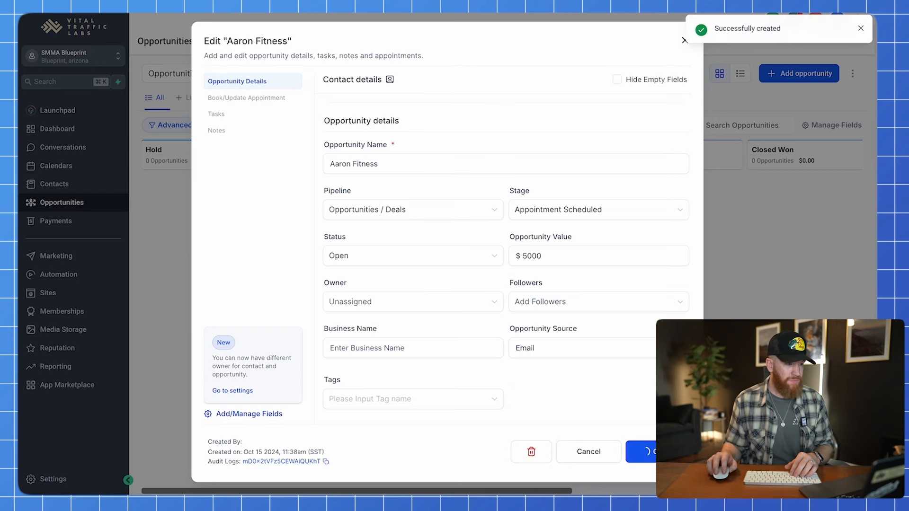
# Close the deal details, reload the board and dismiss the Twilio warning.
pyautogui.click(685, 41)
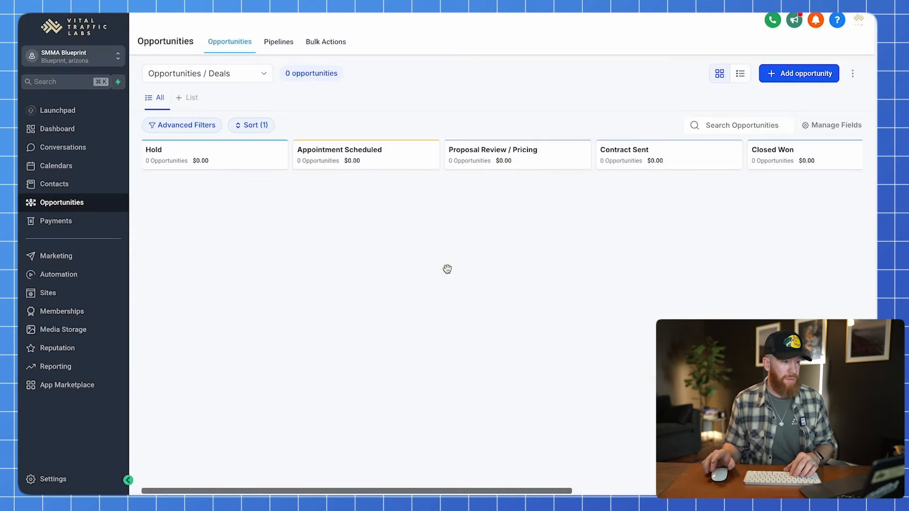
pyautogui.press('super+r')
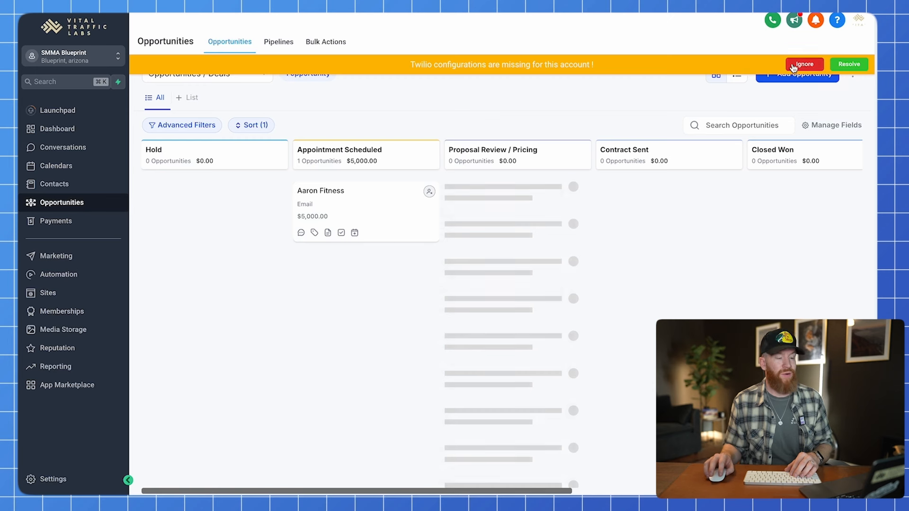
pyautogui.click(803, 64)
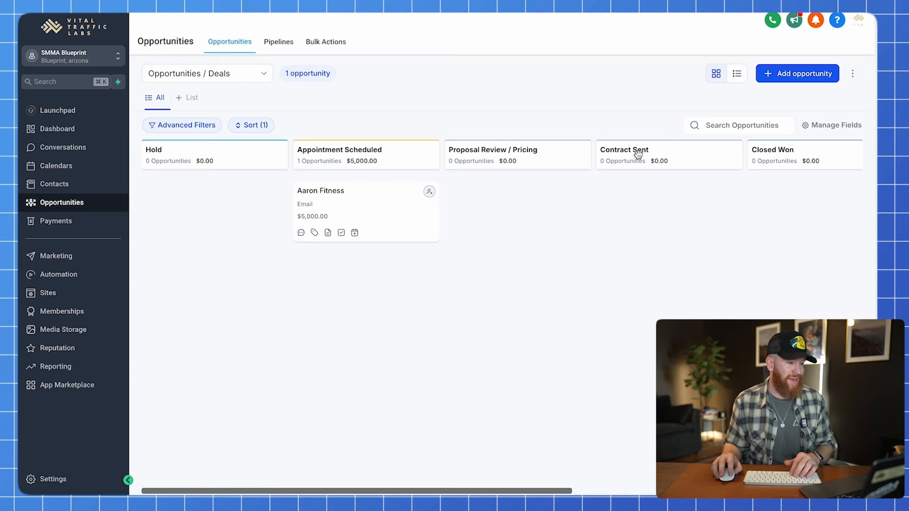
# Add a new lead contact with first name, last name and company e-mail, and save it.
pyautogui.click(87, 186)
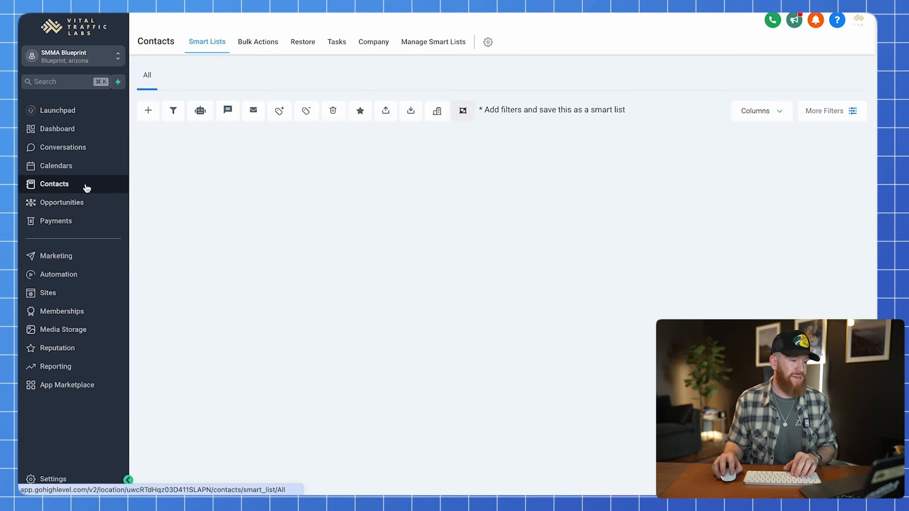
pyautogui.click(148, 112)
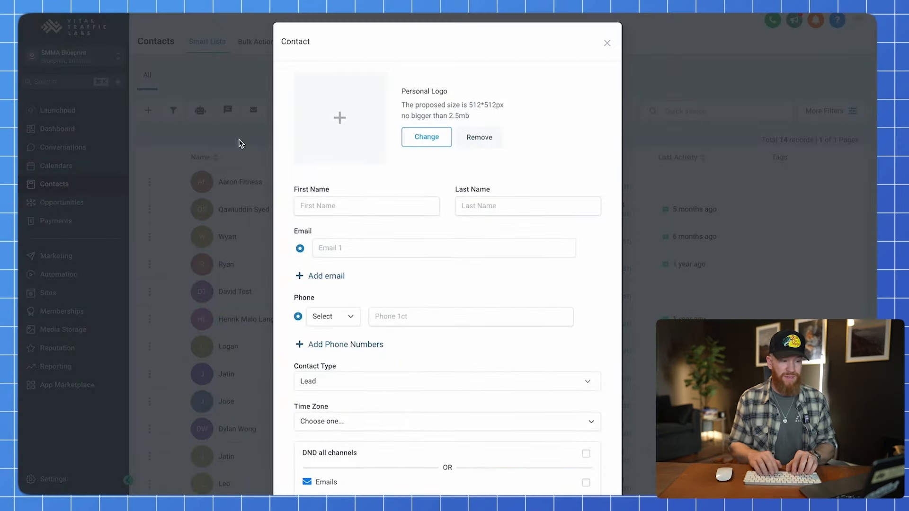
pyautogui.click(352, 211)
pyautogui.write('David')
pyautogui.press('Tab')
pyautogui.write('Fit')
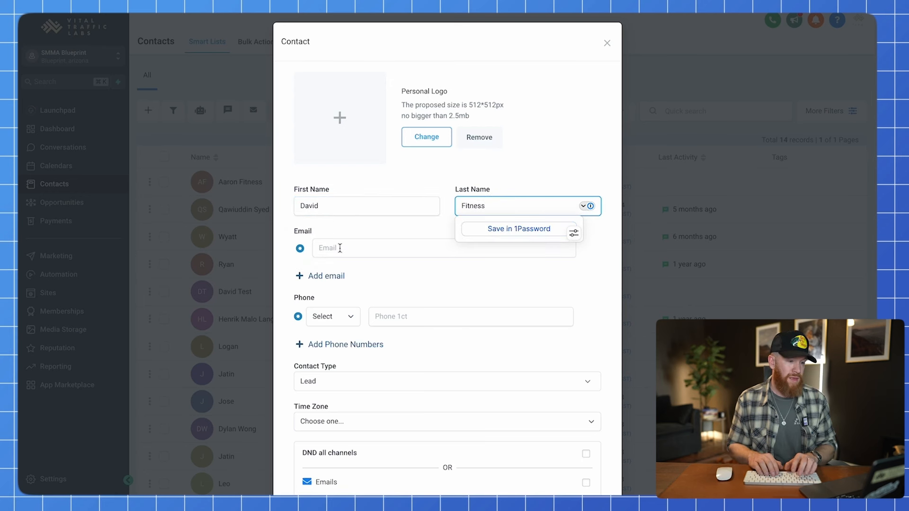
pyautogui.click(340, 248)
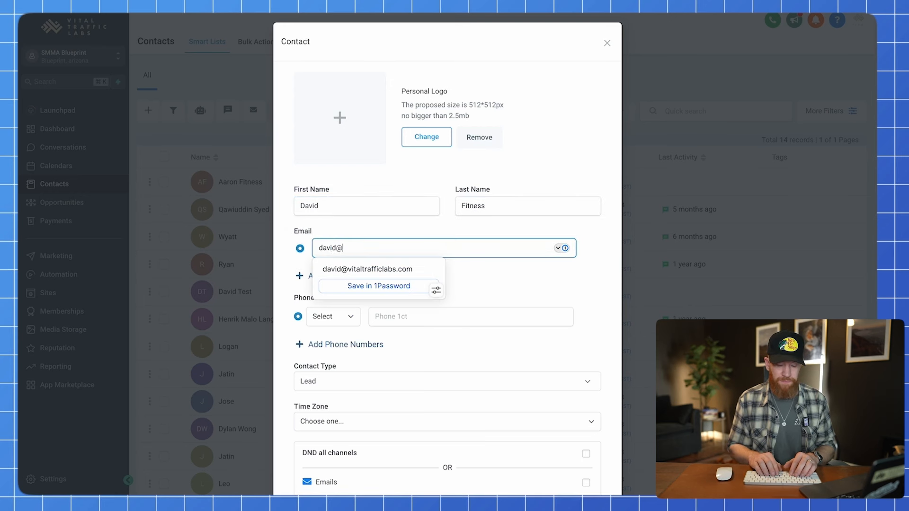
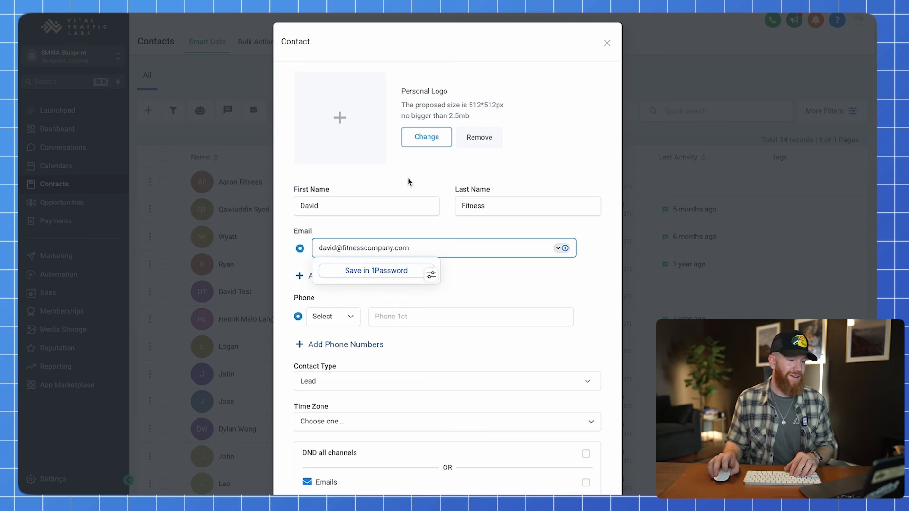
pyautogui.click(450, 182)
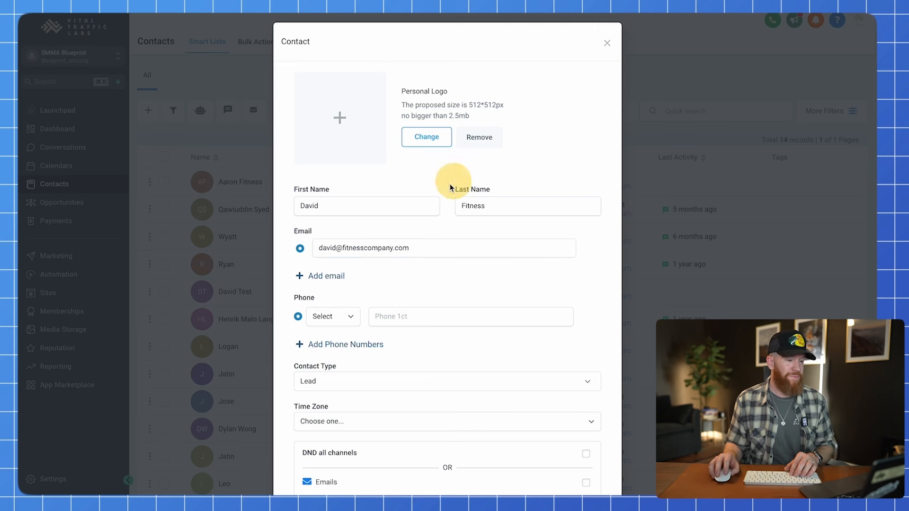
pyautogui.scroll(-3, 422, 275)
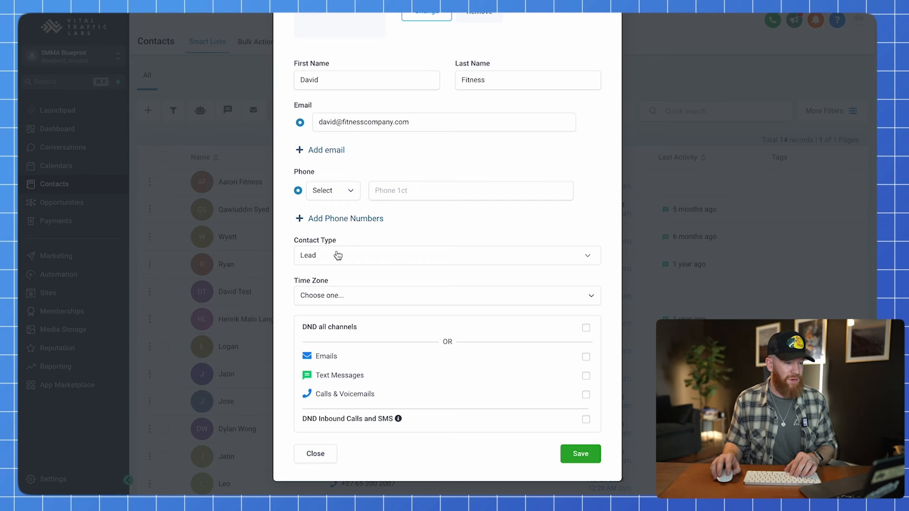
pyautogui.click(586, 453)
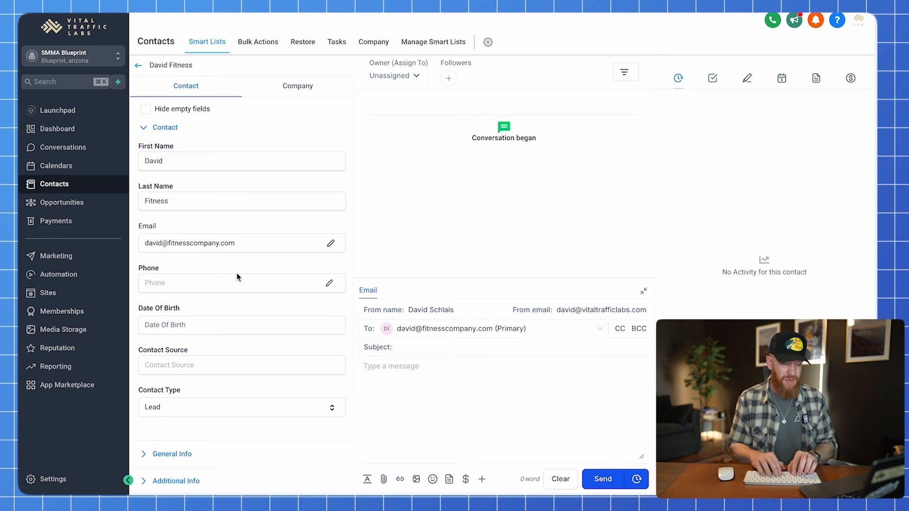
# Set the contact's Contact Source to Email and save.
pyautogui.scroll(-1, 236, 277)
pyautogui.click(216, 307)
pyautogui.write('Email')
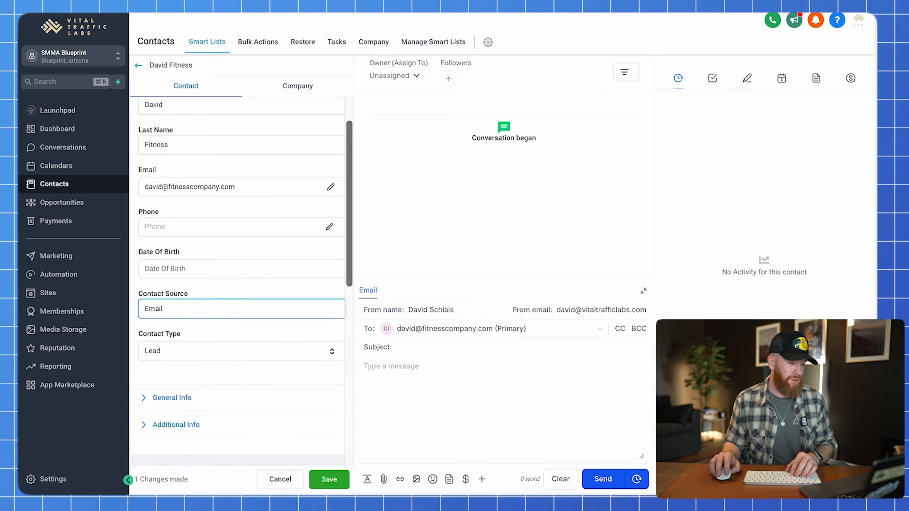
pyautogui.scroll(1, 311, 134)
pyautogui.click(325, 480)
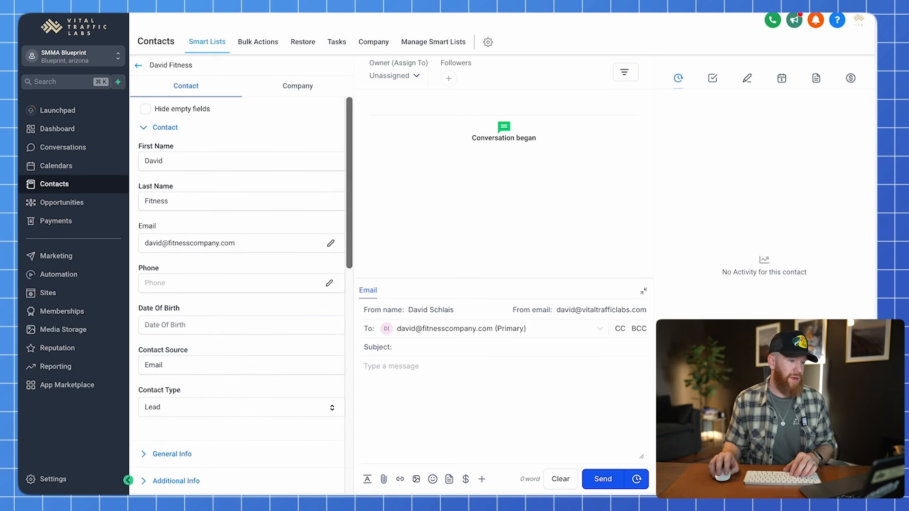
# Create and link a new company named 'Fitness Company', then return to Opportunities.
pyautogui.click(284, 88)
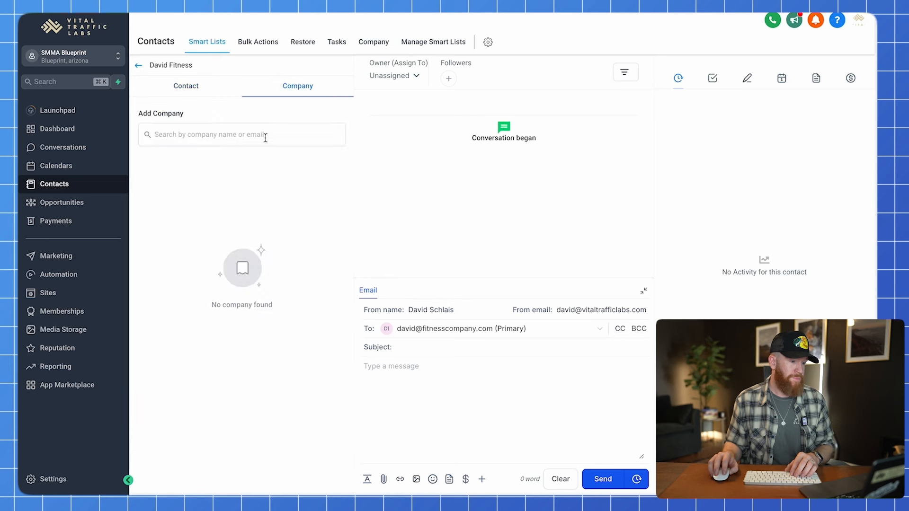
pyautogui.click(248, 138)
pyautogui.click(215, 173)
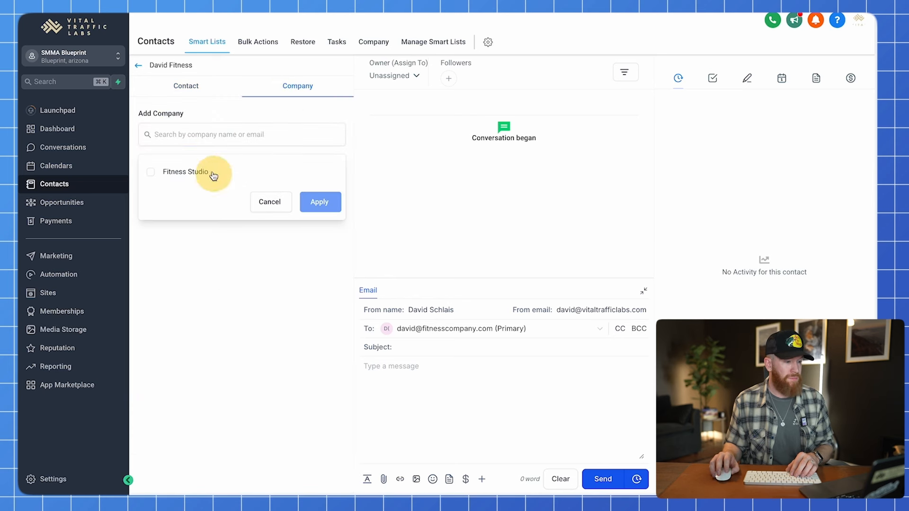
pyautogui.click(270, 204)
pyautogui.click(209, 139)
pyautogui.write('f')
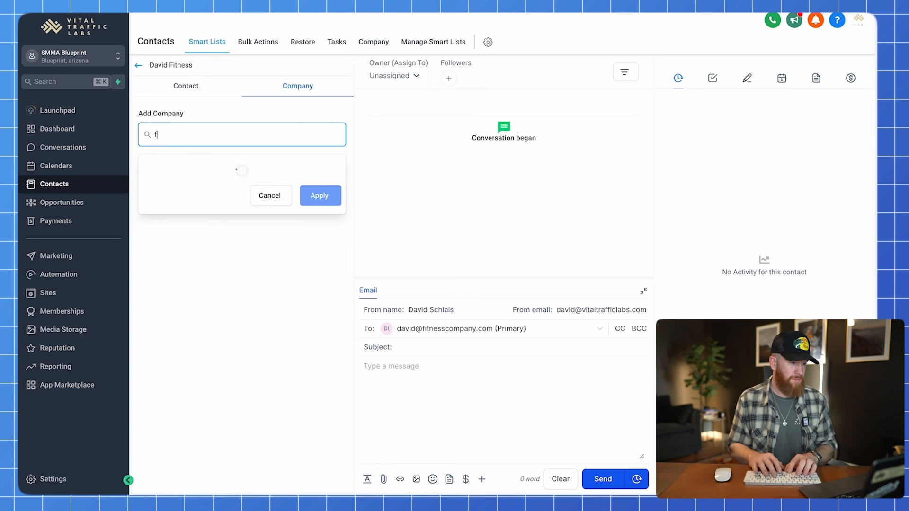
pyautogui.write('ite')
pyautogui.press('BackSpace')
pyautogui.press('BackSpace')
pyautogui.press('BackSpace')
pyautogui.write('itne')
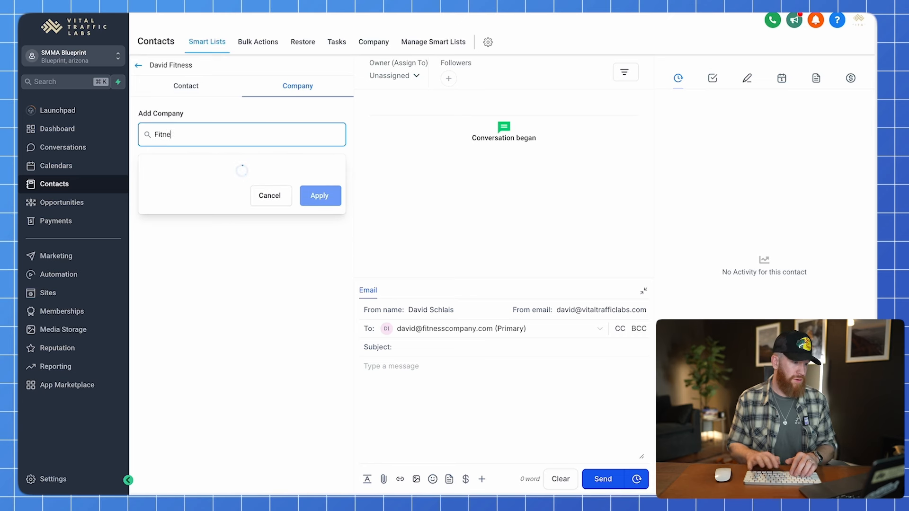
pyautogui.write('ss Company')
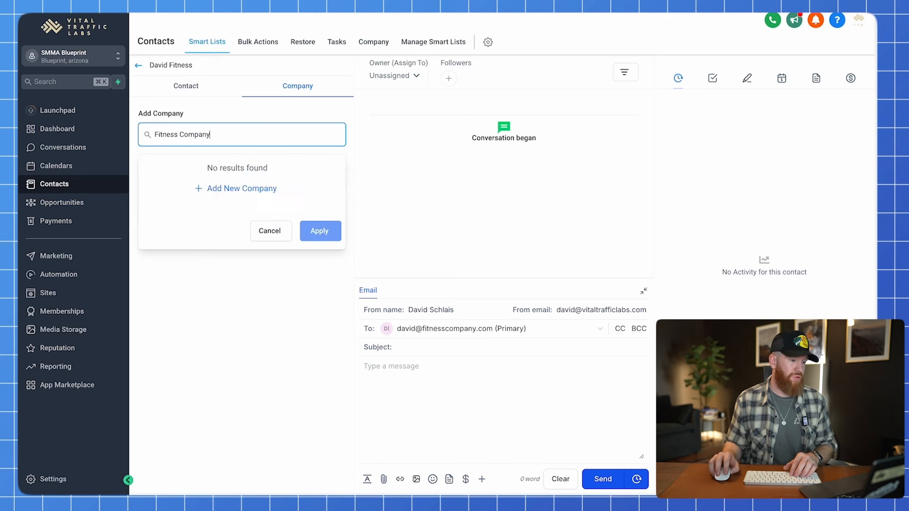
pyautogui.click(250, 190)
pyautogui.click(541, 423)
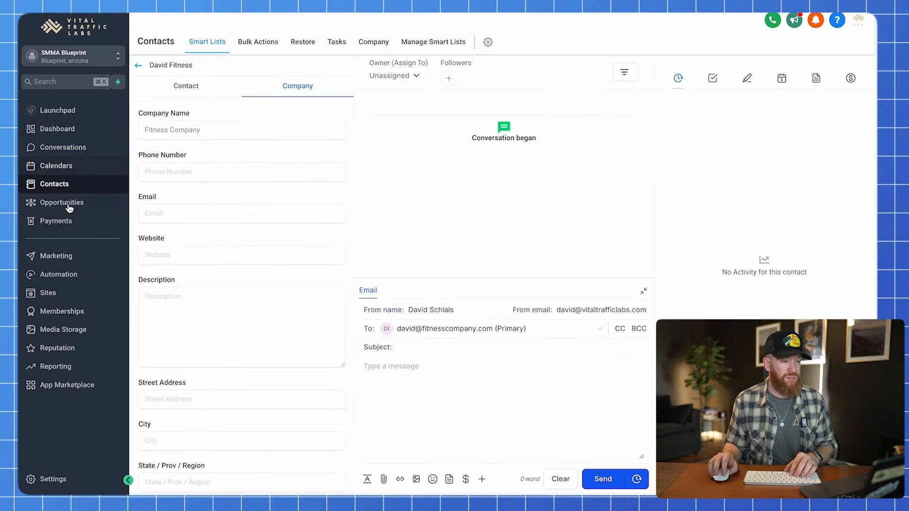
pyautogui.click(69, 204)
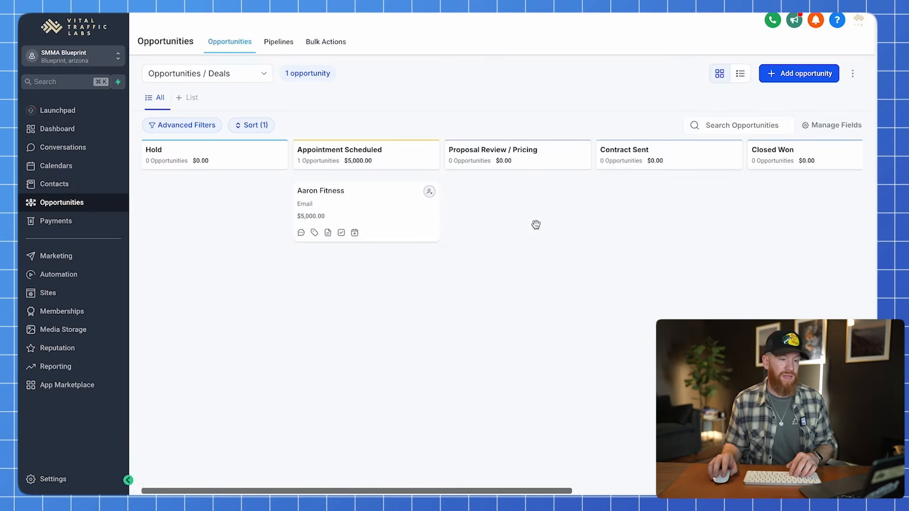
# Create an opportunity for the second fitness contact in the Contract Sent stage.
pyautogui.click(812, 78)
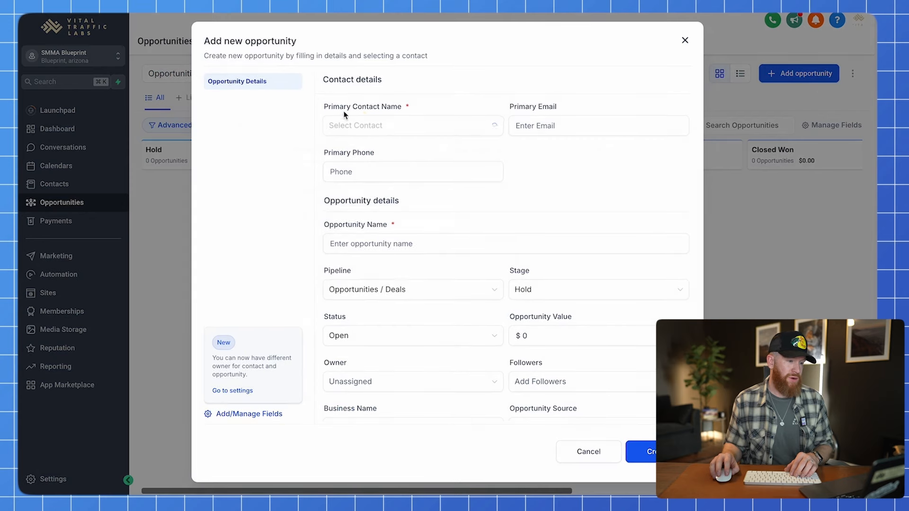
pyautogui.click(350, 126)
pyautogui.click(369, 152)
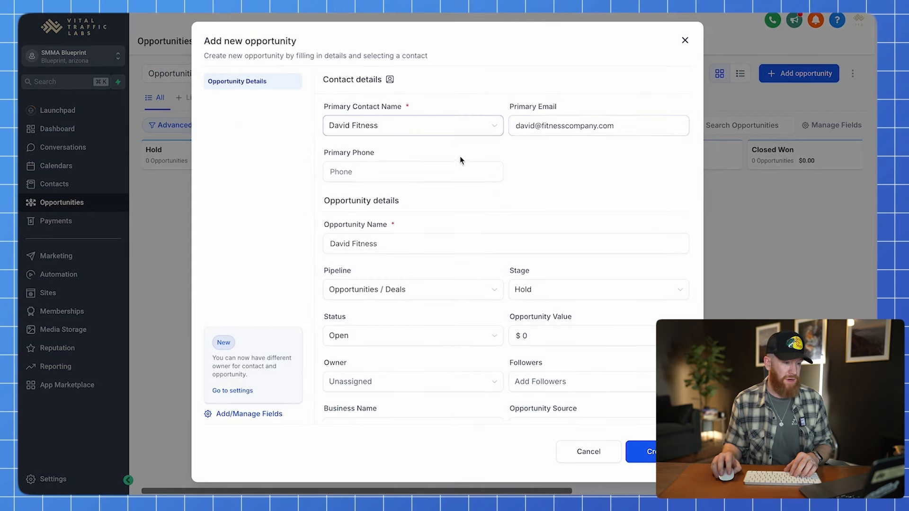
pyautogui.moveTo(425, 243); pyautogui.dragTo(303, 248)
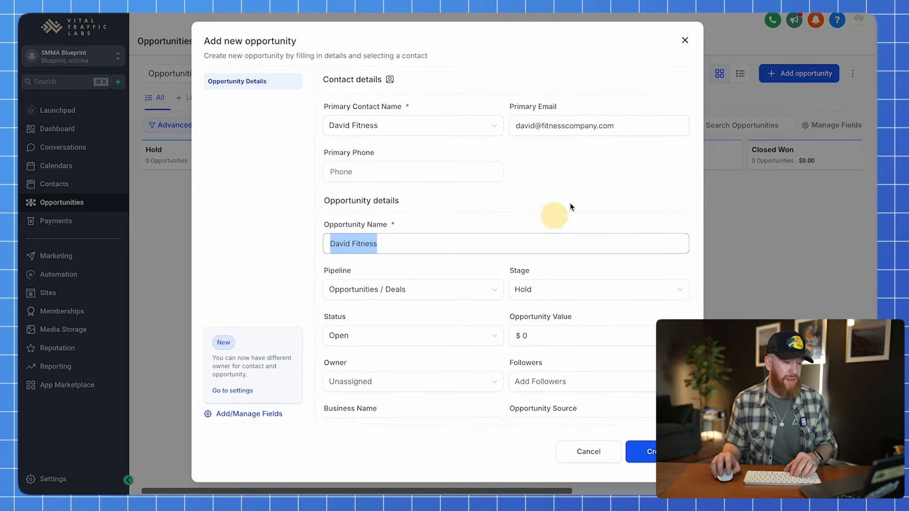
pyautogui.click(532, 292)
pyautogui.scroll(-1, 579, 370)
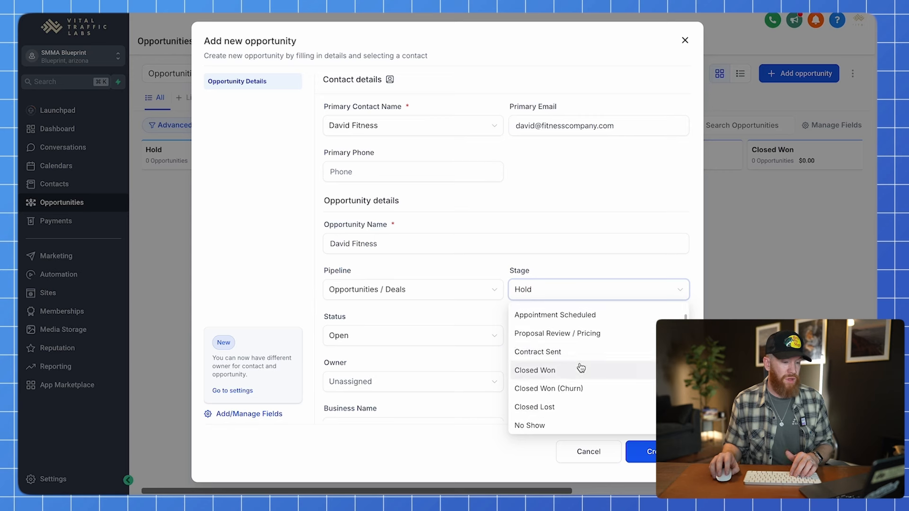
pyautogui.click(561, 353)
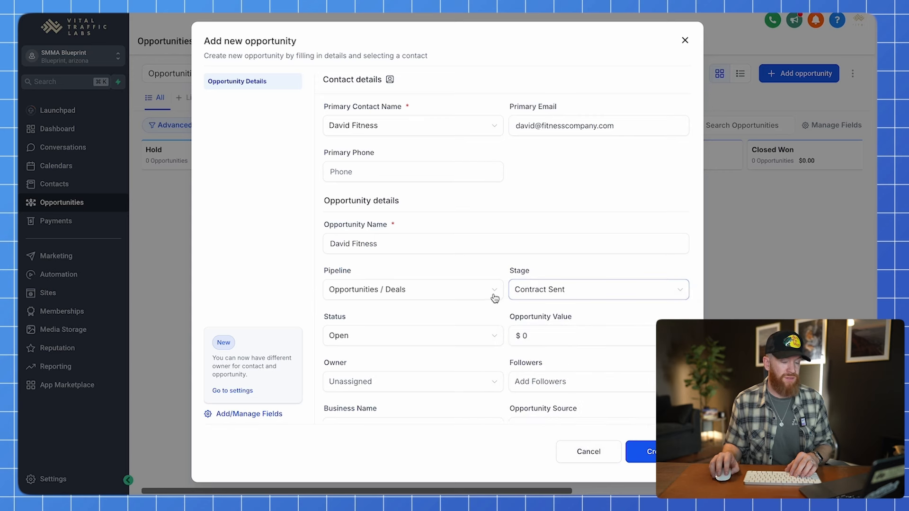
pyautogui.click(648, 448)
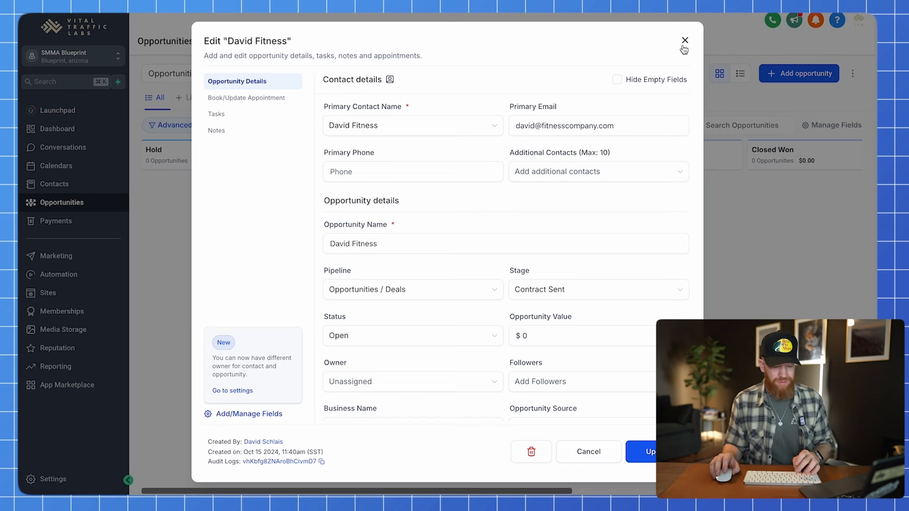
# Close the opportunity editor and reload the Opportunities board.
pyautogui.click(685, 44)
pyautogui.click(595, 251)
pyautogui.press('super+r')
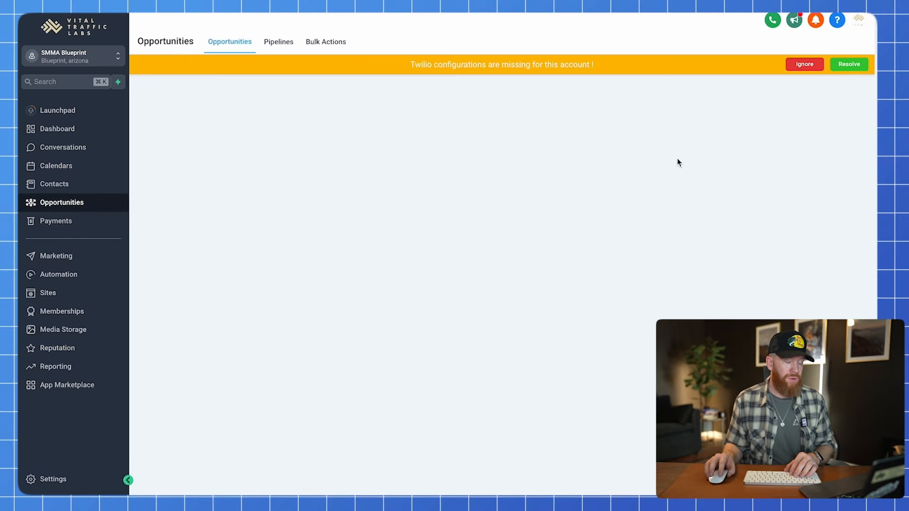
# Dismiss the Twilio warning and check the dashboard shows 2 open opportunities worth $5K.
pyautogui.click(797, 63)
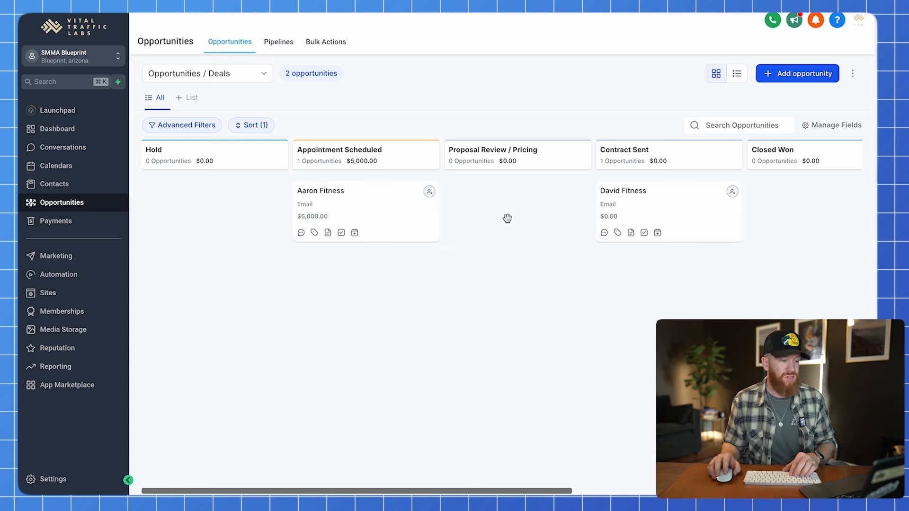
pyautogui.click(73, 128)
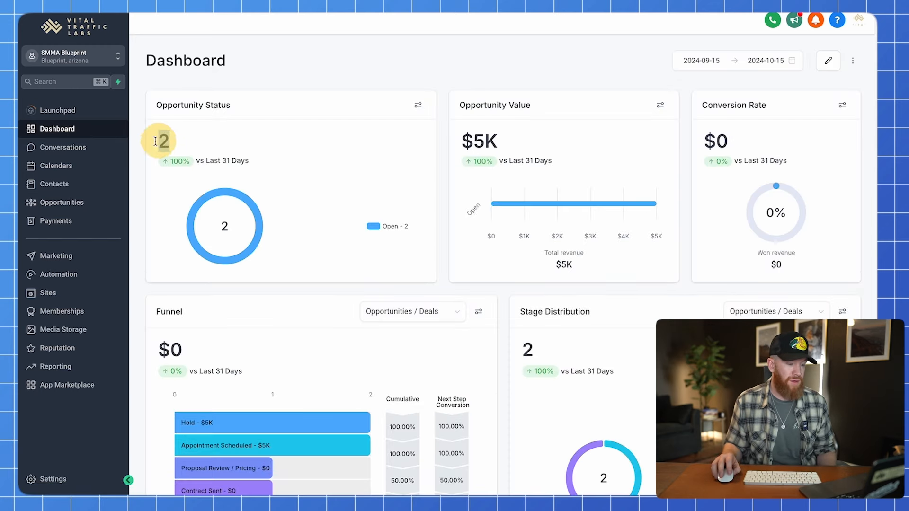
pyautogui.moveTo(159, 140); pyautogui.dragTo(179, 138)
pyautogui.scroll(-1, 293, 119)
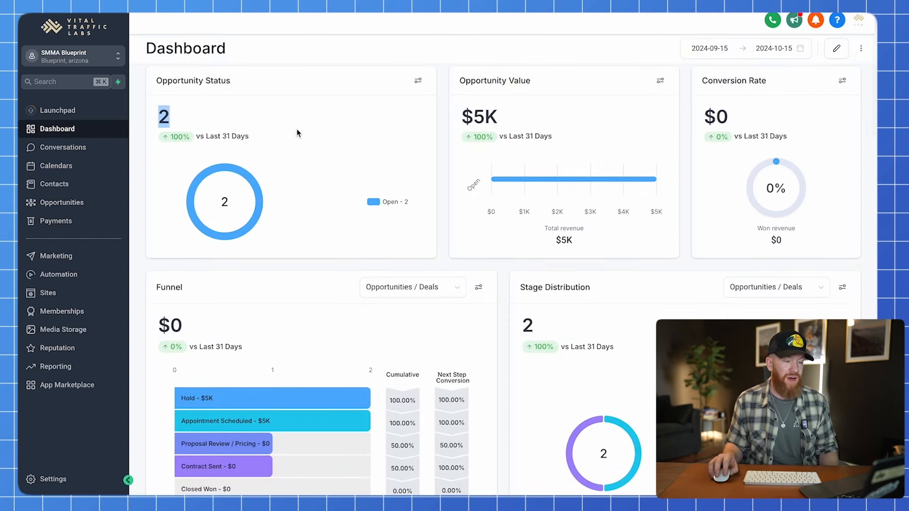
pyautogui.click(442, 113)
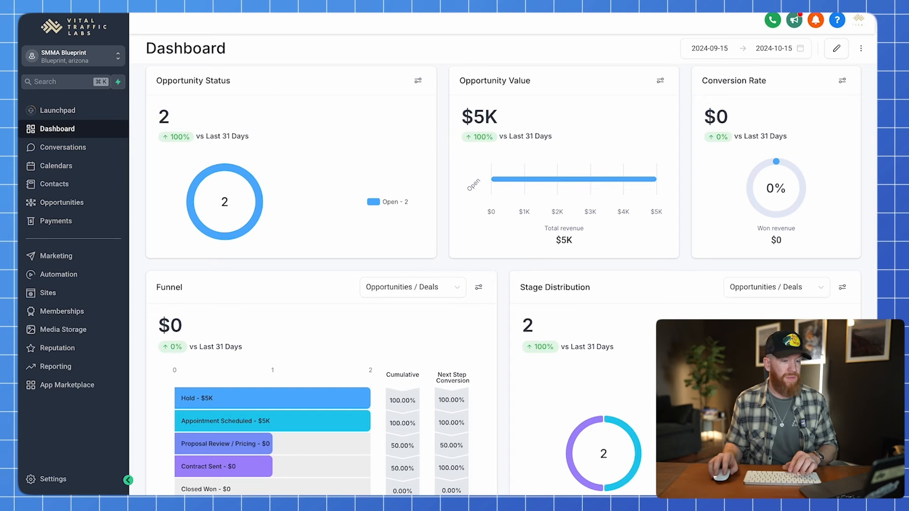
pyautogui.click(62, 202)
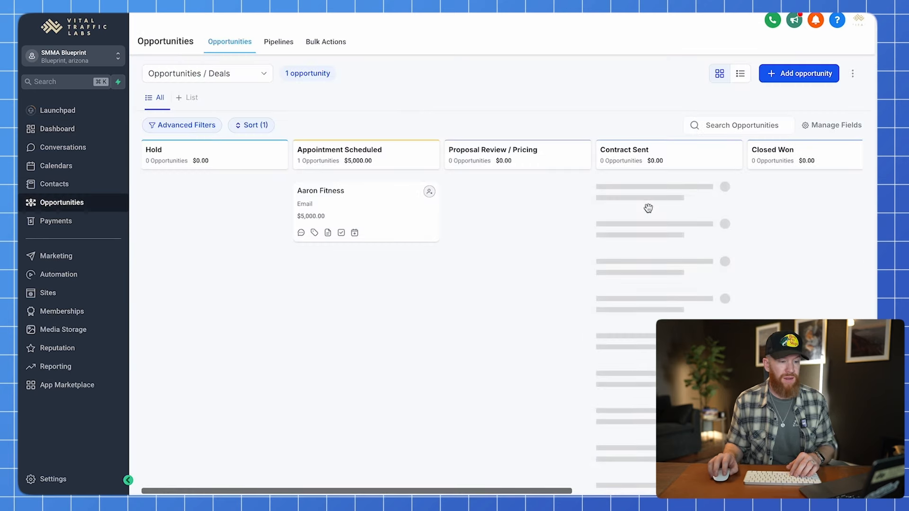
# Update the second contact's deal to a 5000 opportunity value, then view the dashboard.
pyautogui.click(664, 200)
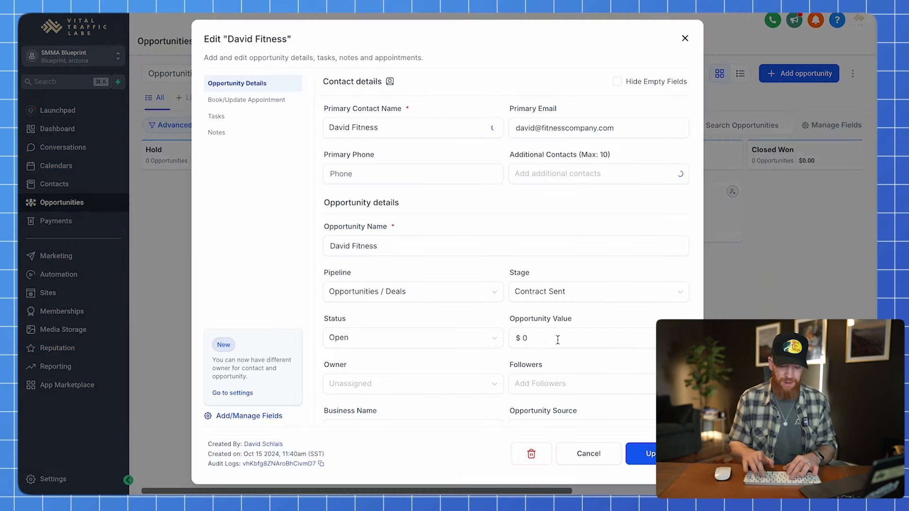
pyautogui.click(540, 337)
pyautogui.write('500')
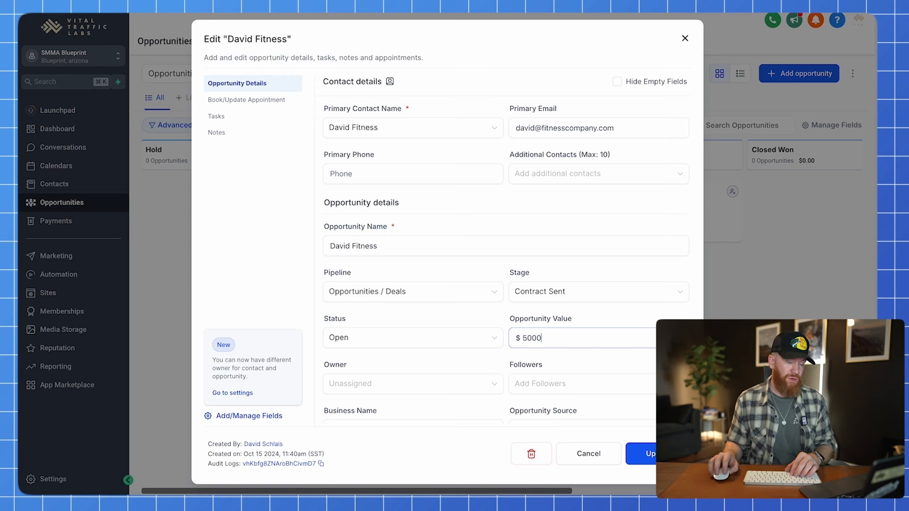
pyautogui.click(644, 453)
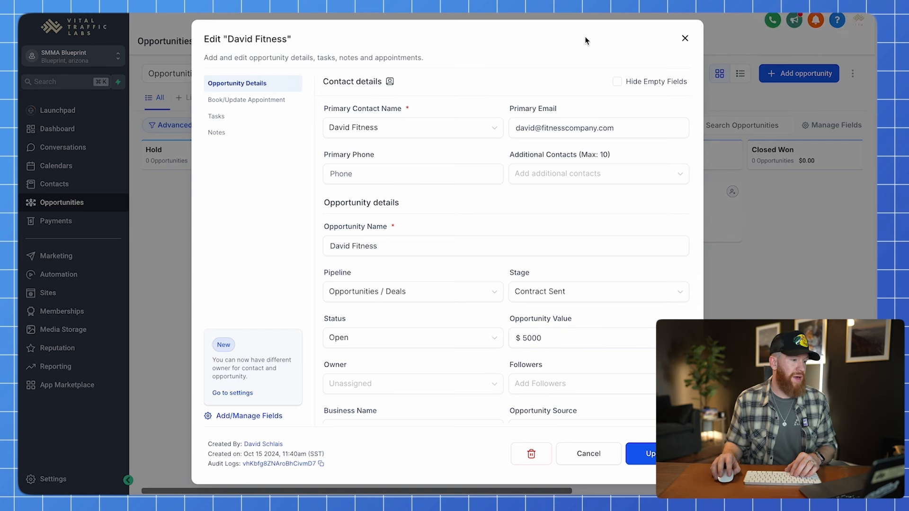
pyautogui.click(685, 40)
pyautogui.click(56, 128)
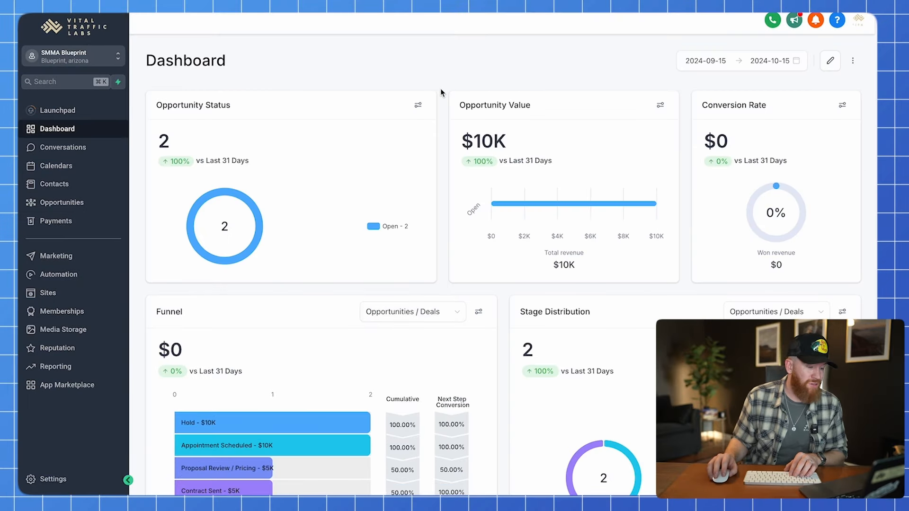
# Check that the dashboard's opportunity value now totals $10K.
pyautogui.moveTo(512, 142); pyautogui.dragTo(450, 142)
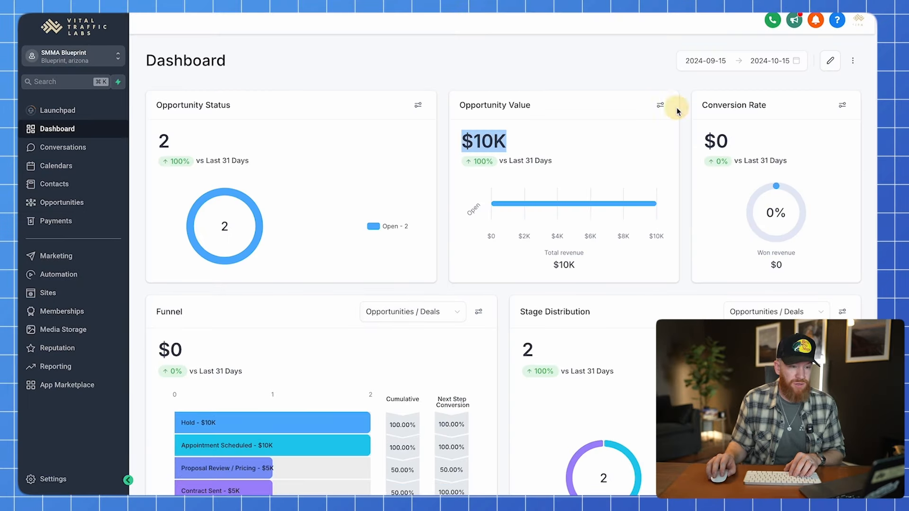
pyautogui.click(685, 89)
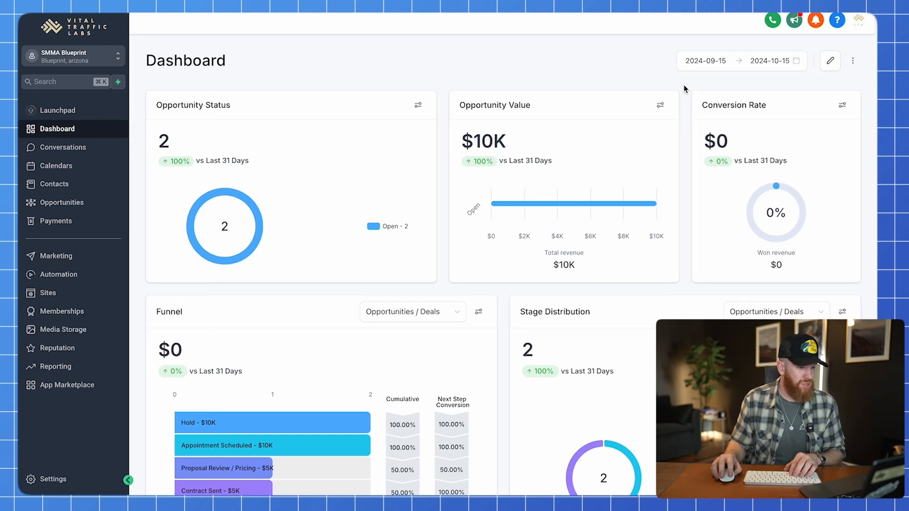
pyautogui.scroll(-15, 406, 337)
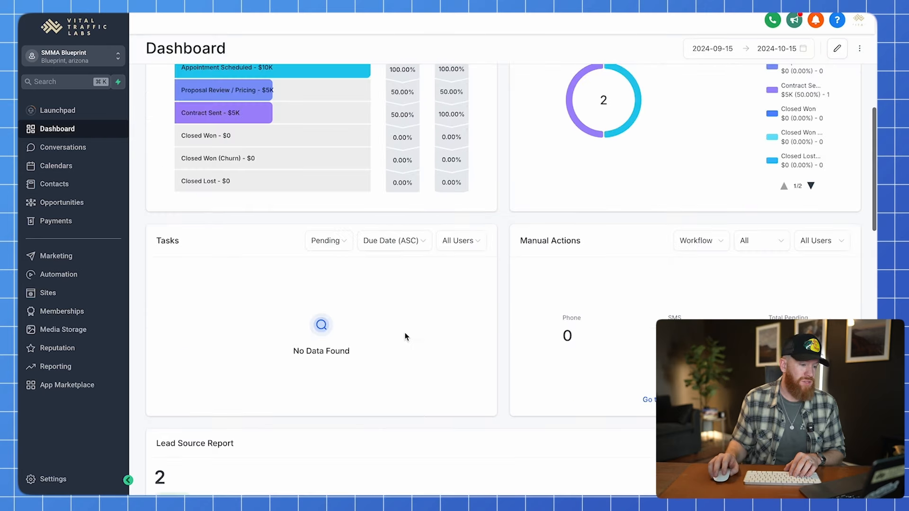
pyautogui.scroll(5, 383, 318)
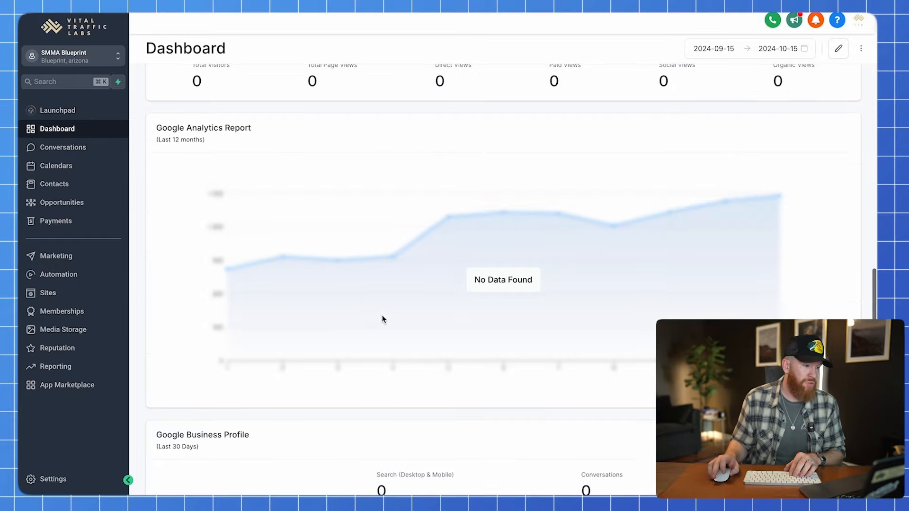
# Review the Lead Source Report's Email source row, then return to the pipeline board.
pyautogui.moveTo(156, 85); pyautogui.dragTo(251, 90)
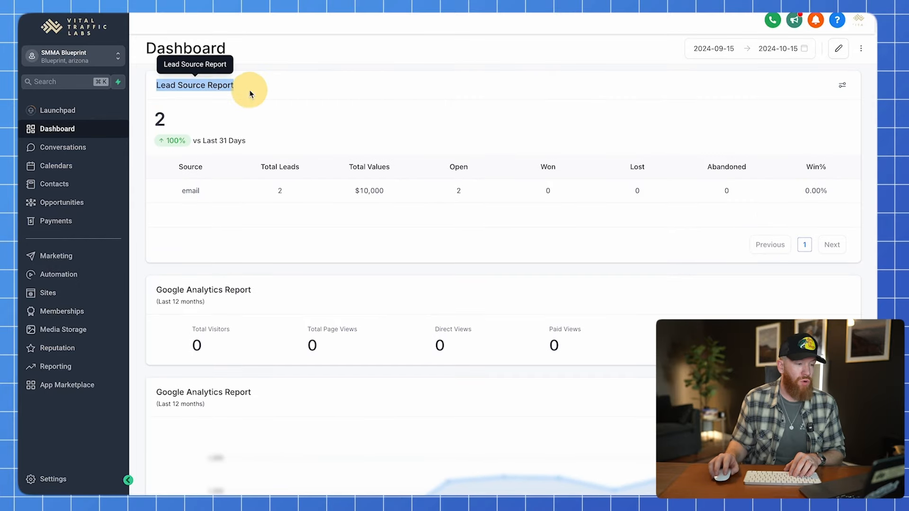
pyautogui.click(186, 196)
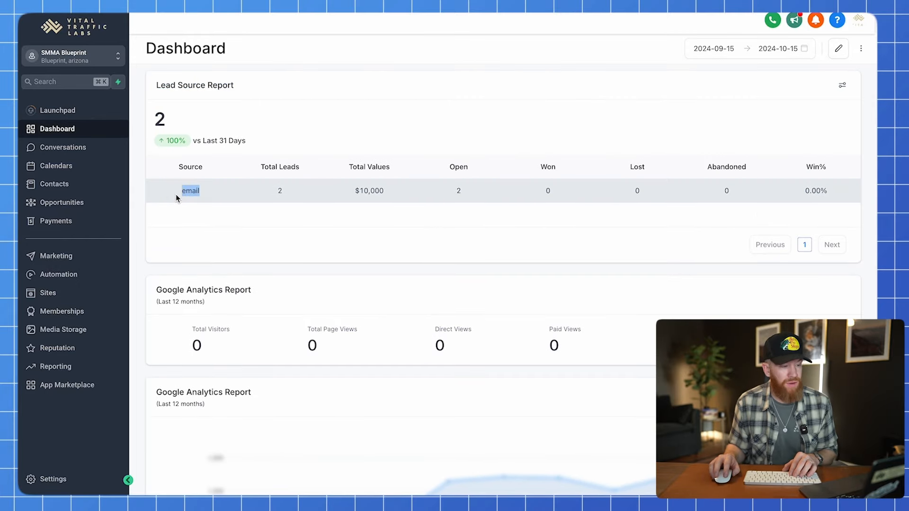
pyautogui.click(138, 188)
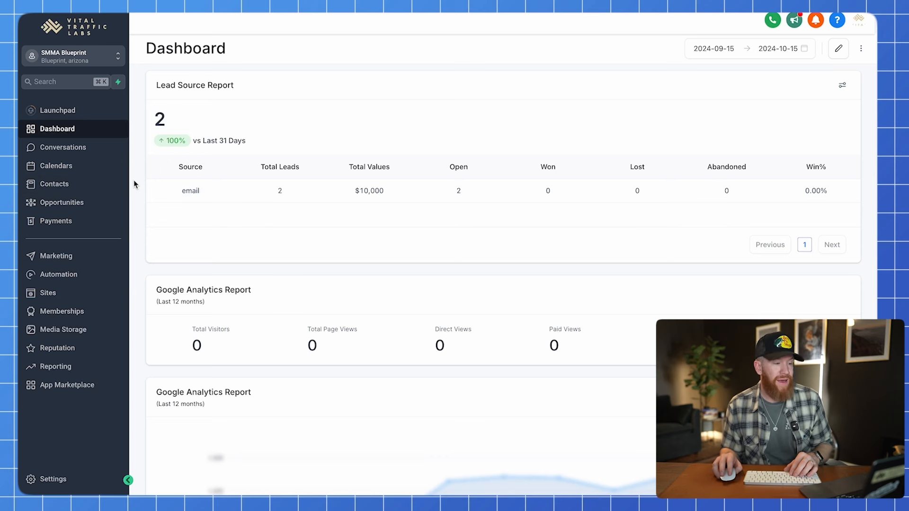
pyautogui.doubleClick(167, 88)
pyautogui.moveTo(167, 88); pyautogui.dragTo(242, 79)
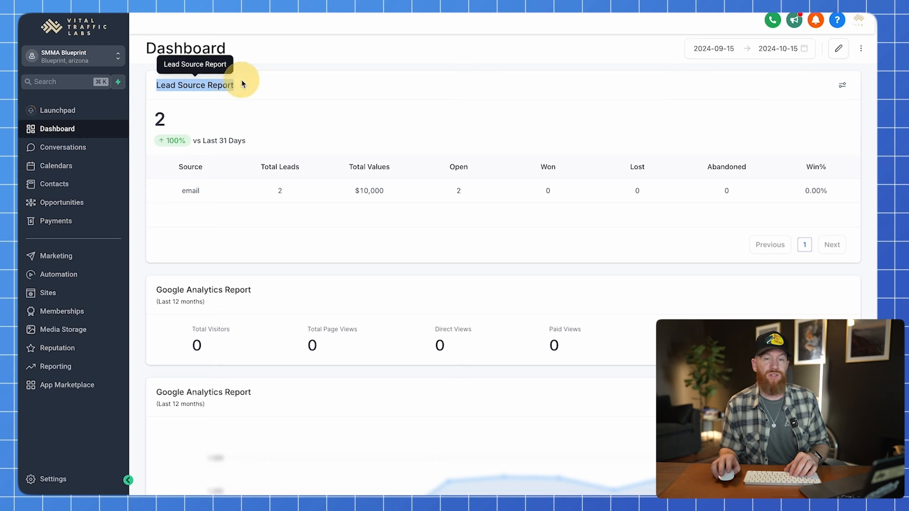
pyautogui.click(248, 82)
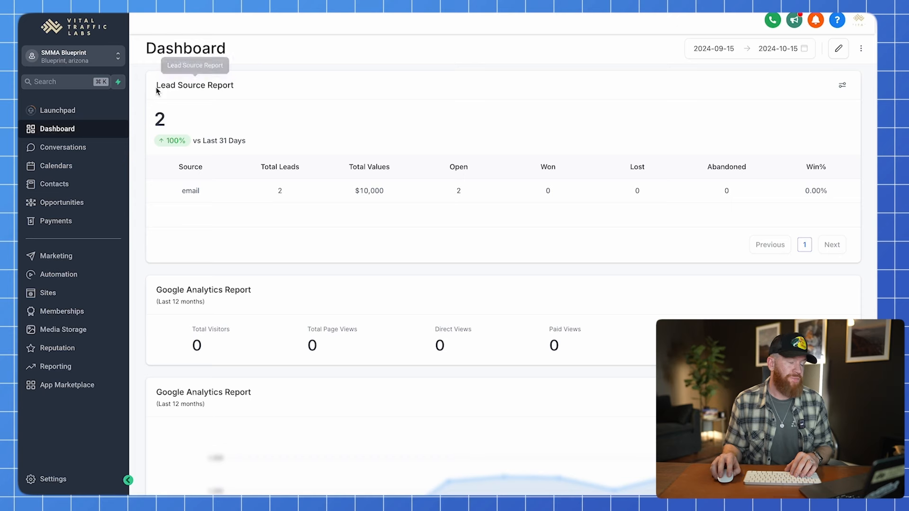
pyautogui.moveTo(156, 86); pyautogui.dragTo(266, 90)
pyautogui.click(59, 202)
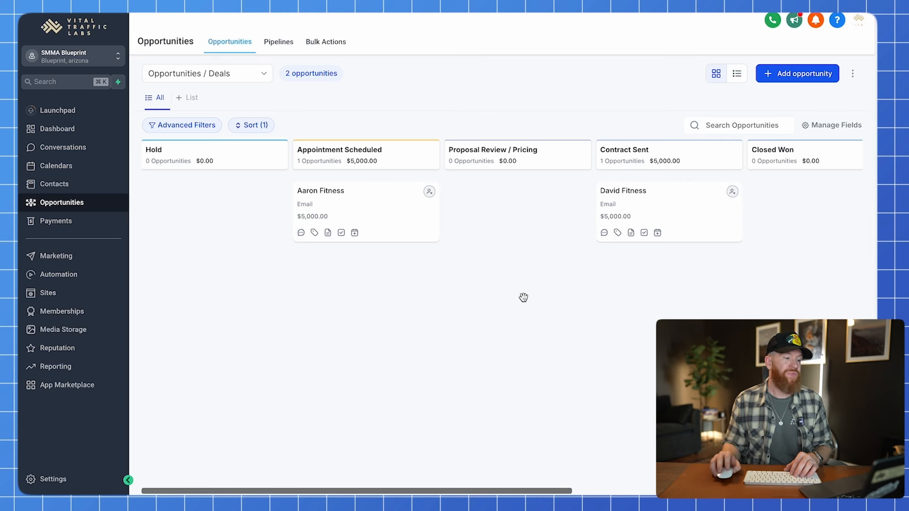
pyautogui.click(515, 244)
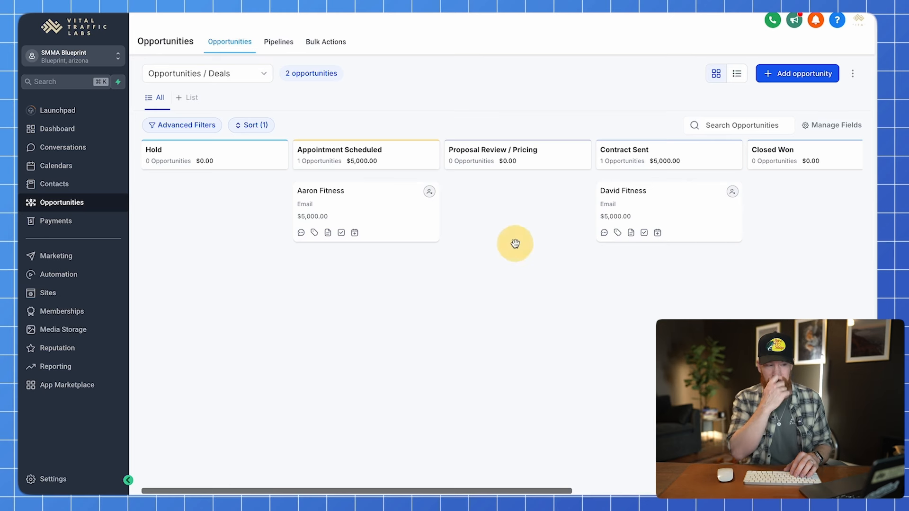
pyautogui.hscroll(5, 663, 187)
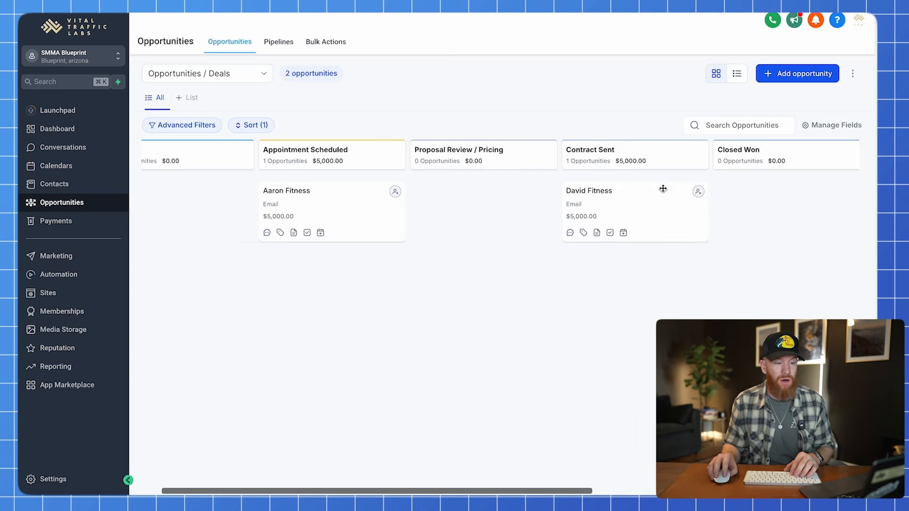
pyautogui.moveTo(684, 166); pyautogui.dragTo(657, 165)
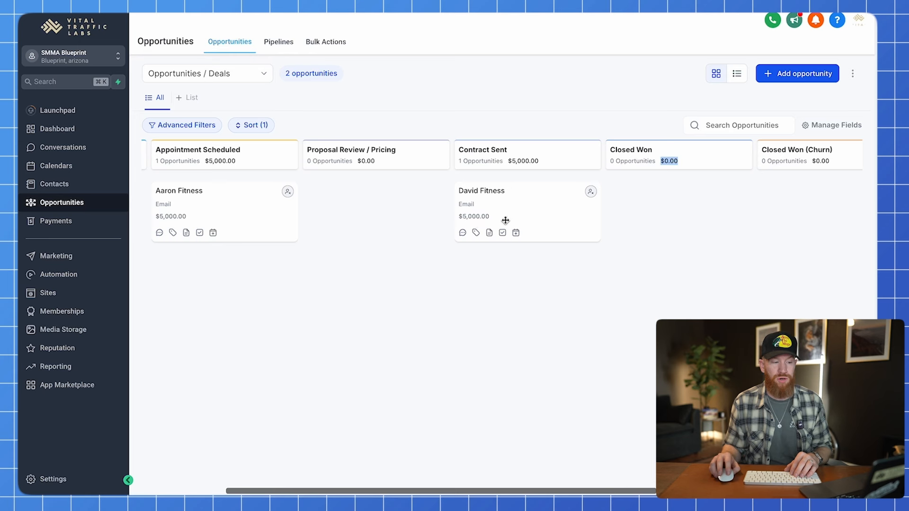
pyautogui.click(660, 209)
pyautogui.click(669, 175)
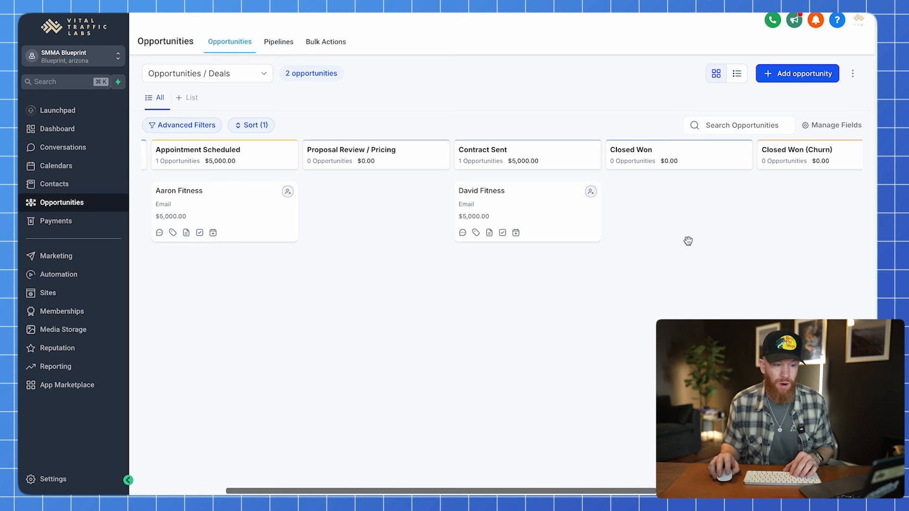
pyautogui.hscroll(3, 653, 240)
pyautogui.hscroll(-2, 568, 256)
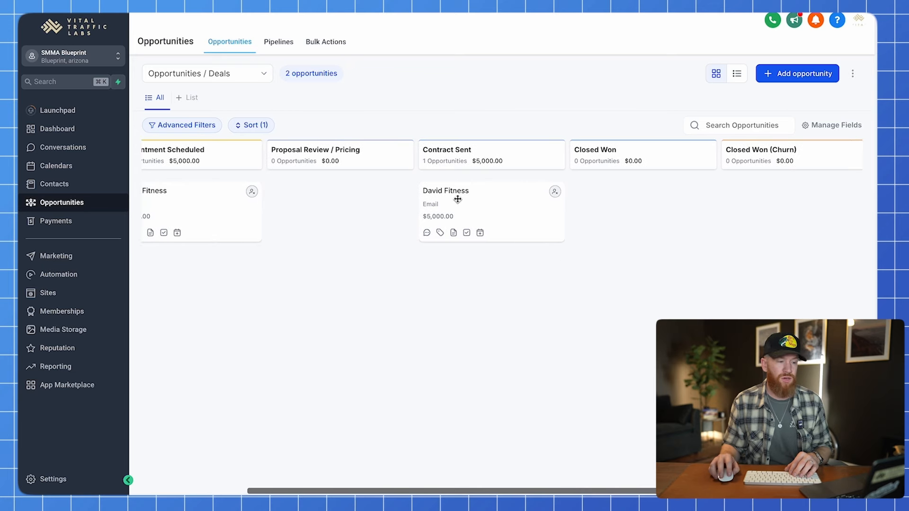
pyautogui.moveTo(455, 197); pyautogui.dragTo(605, 189)
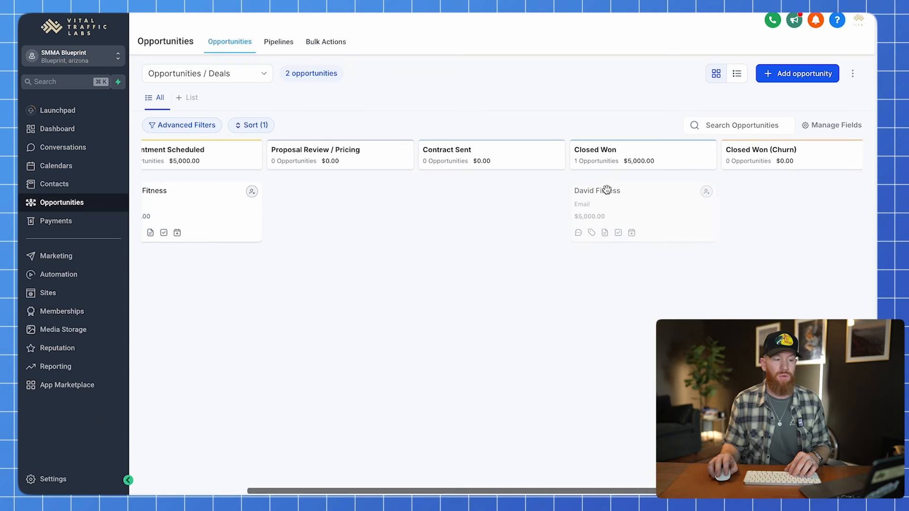
pyautogui.hscroll(3, 479, 279)
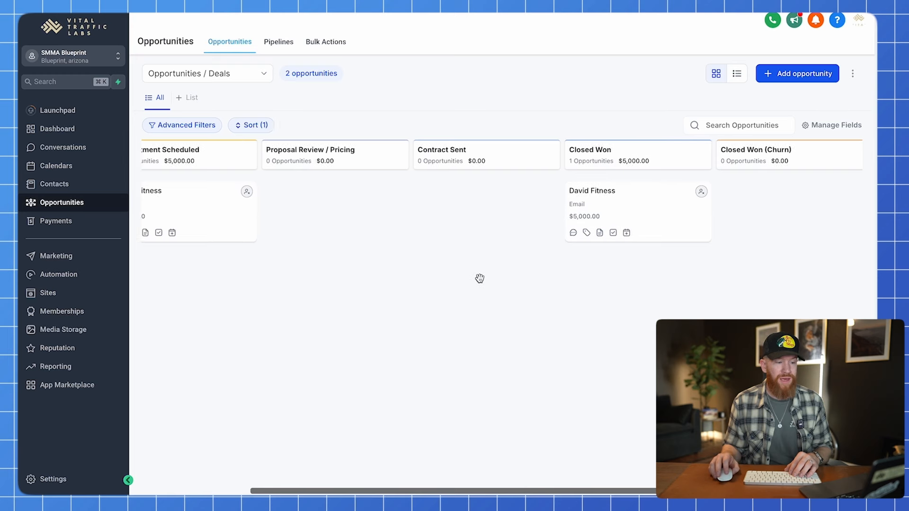
pyautogui.moveTo(553, 161); pyautogui.dragTo(516, 165)
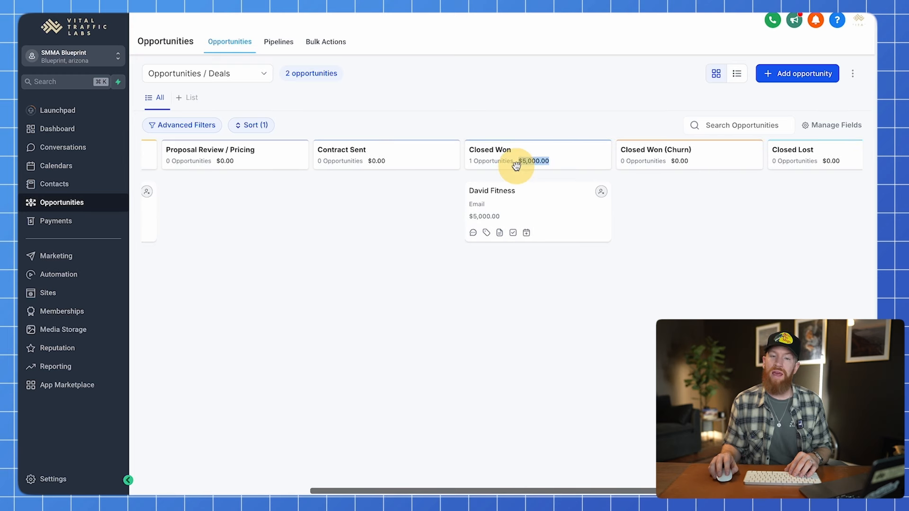
pyautogui.hscroll(2, 481, 306)
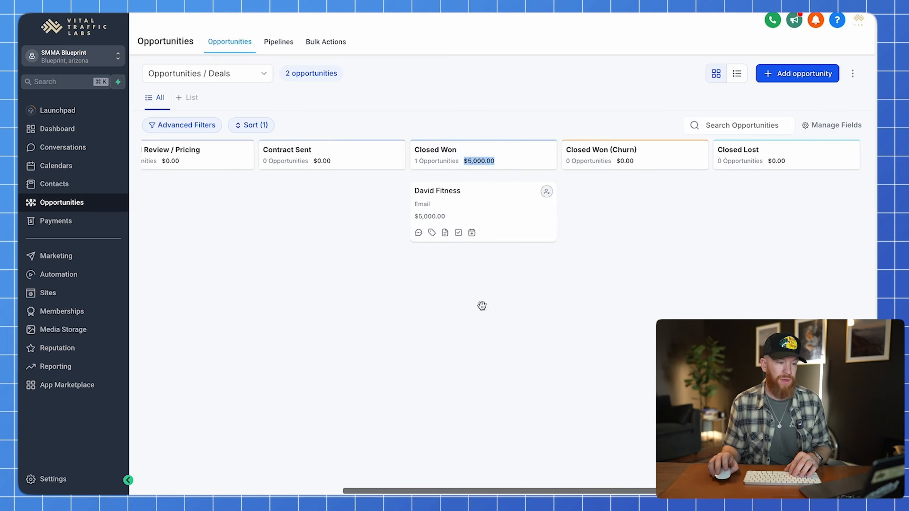
pyautogui.click(483, 130)
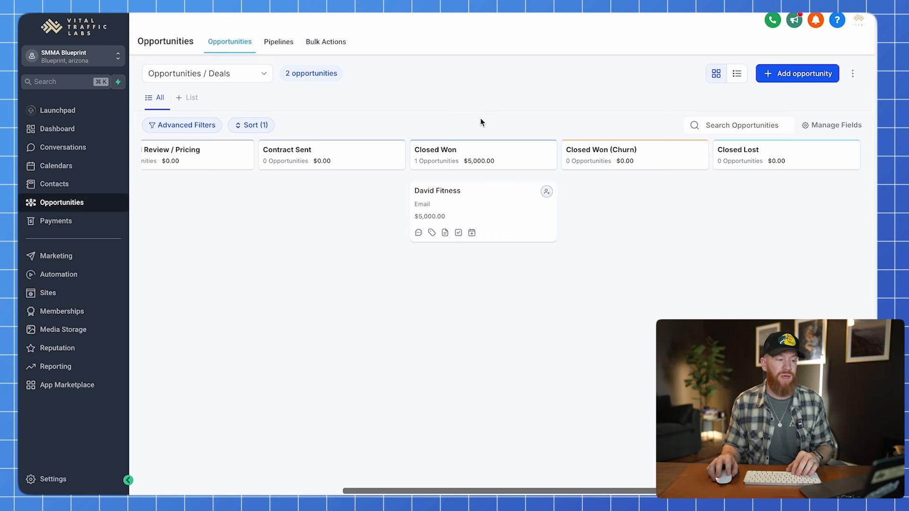
pyautogui.hscroll(-5, 546, 181)
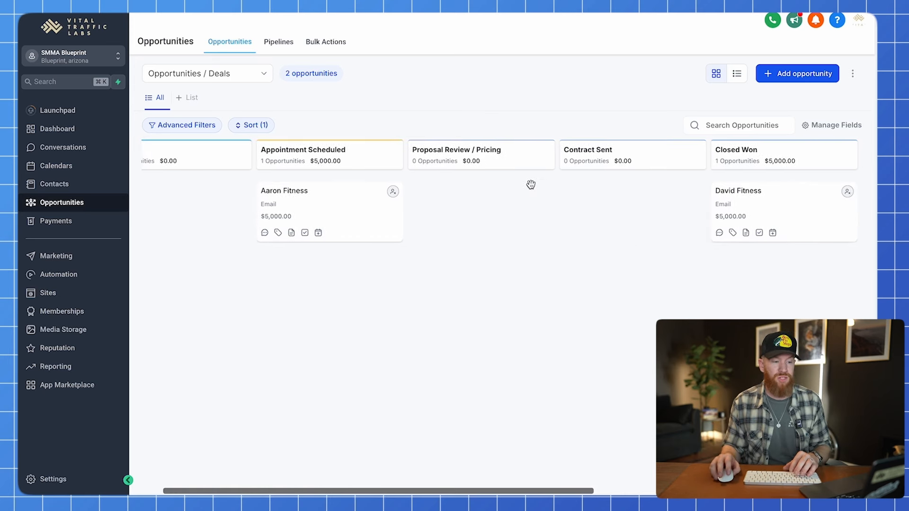
pyautogui.moveTo(775, 199); pyautogui.dragTo(630, 201)
pyautogui.hscroll(2, 497, 225)
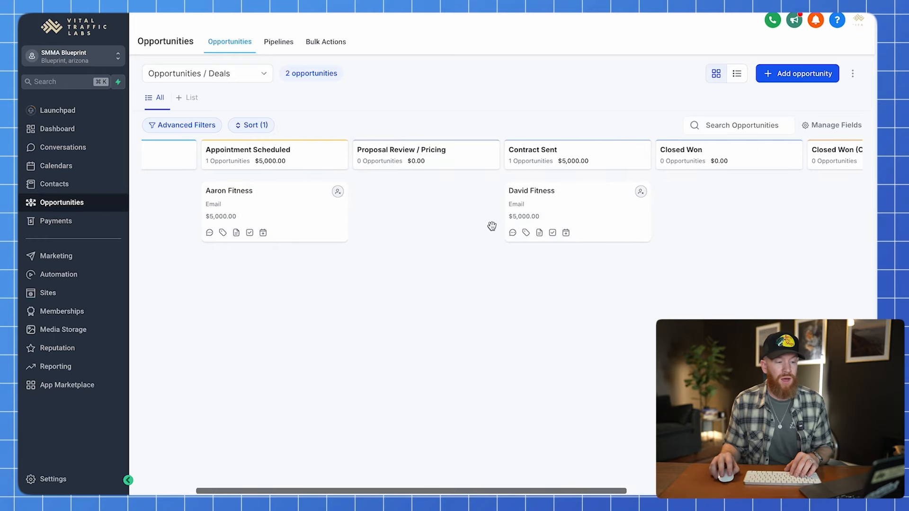
# Open the second fitness contact's record from its deal card.
pyautogui.click(568, 203)
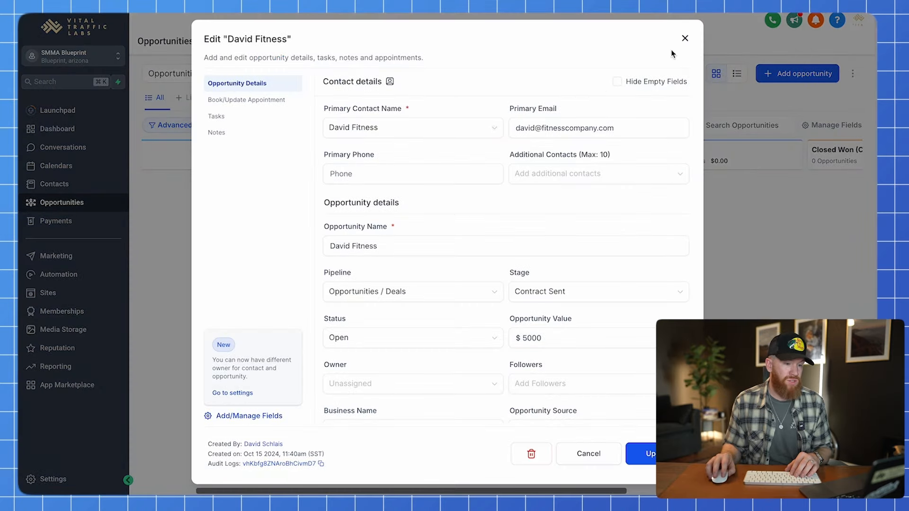
pyautogui.click(685, 37)
pyautogui.click(540, 192)
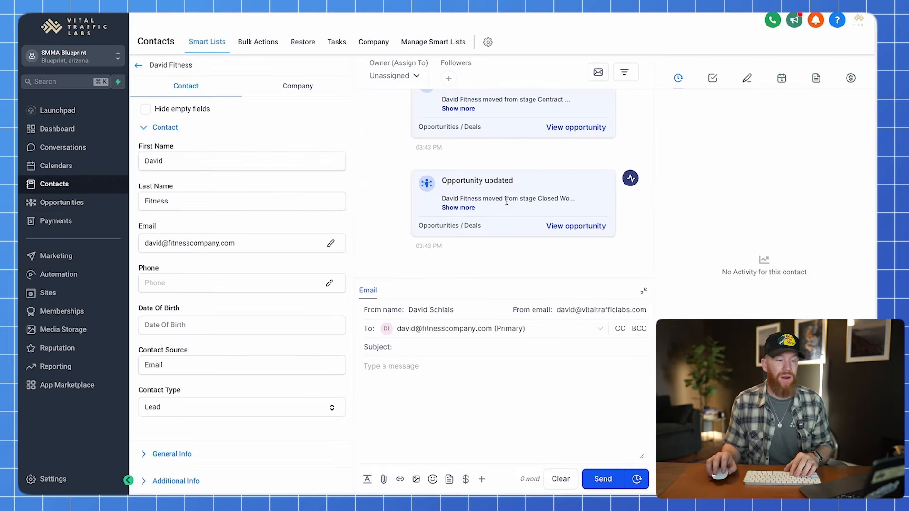
# Add and save a note that he asked for an agreement and a follow-up on 10.17.
pyautogui.click(749, 81)
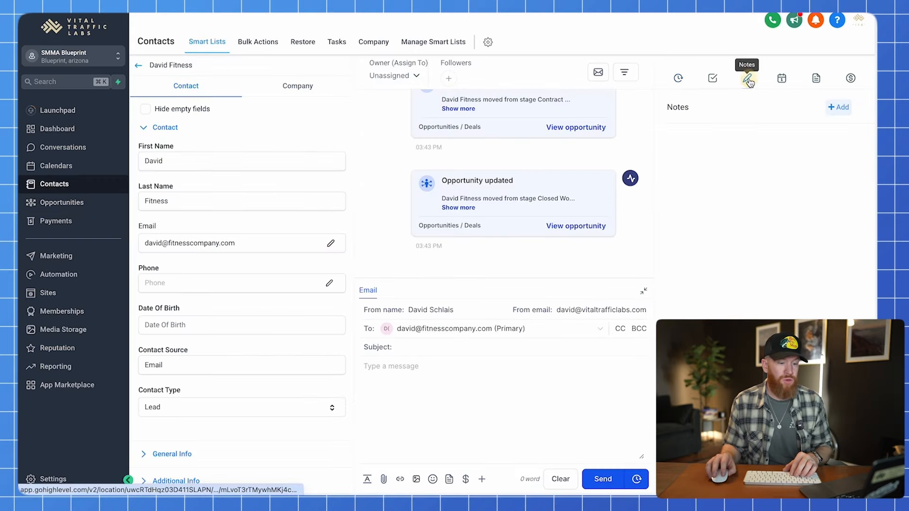
pyautogui.click(839, 113)
pyautogui.click(714, 136)
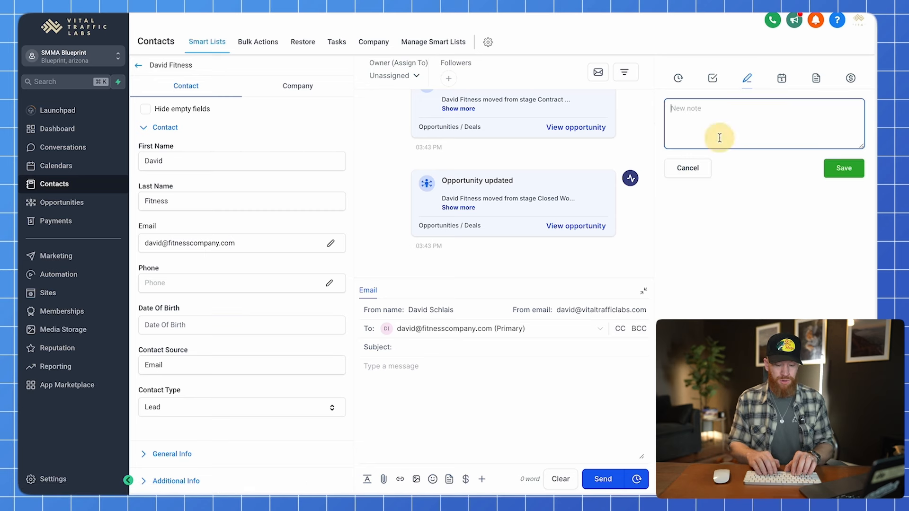
pyautogui.write('Spoke with David, great guy, great beard.')
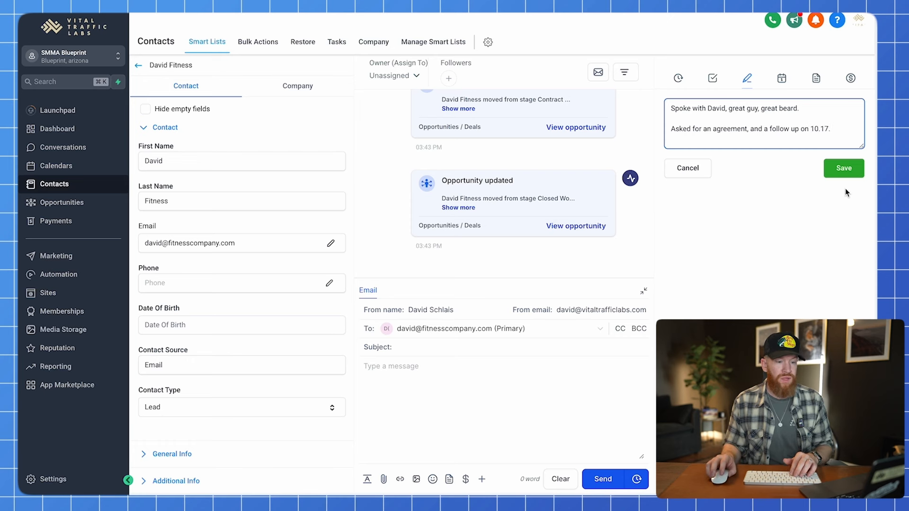
pyautogui.click(844, 172)
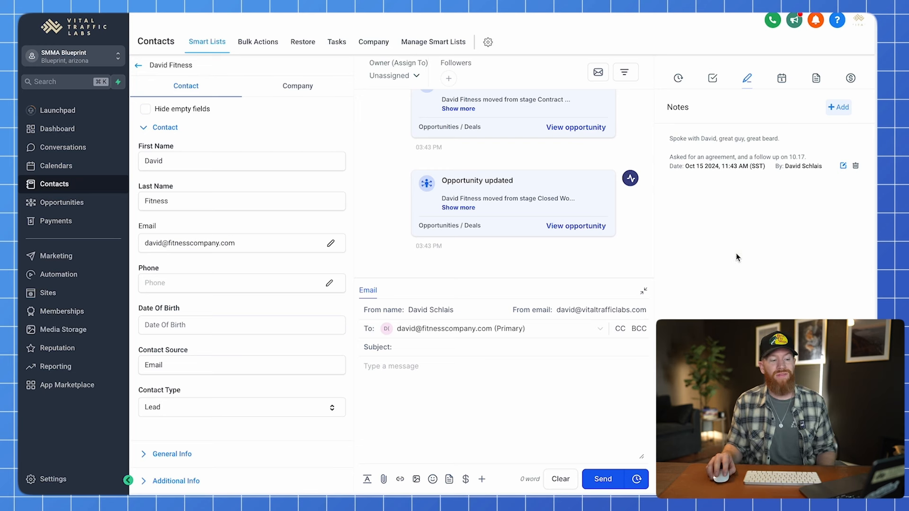
pyautogui.moveTo(669, 138); pyautogui.dragTo(813, 157)
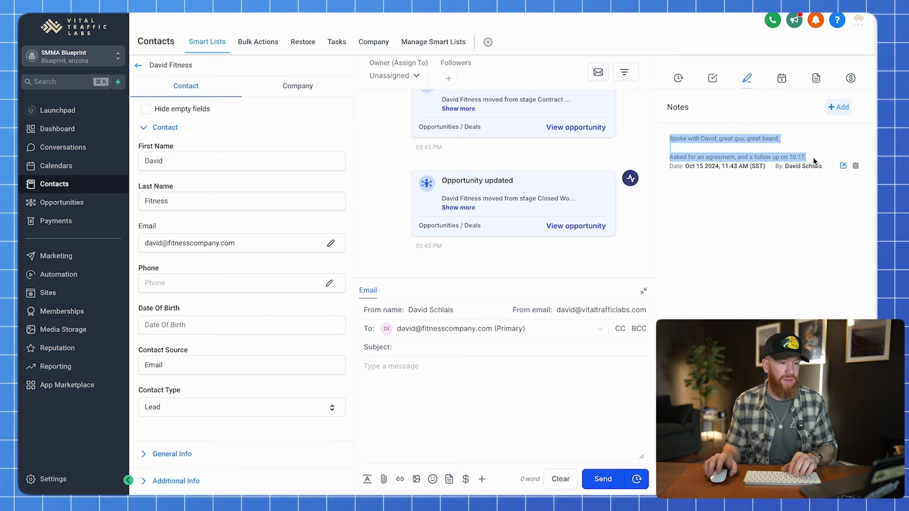
pyautogui.click(776, 262)
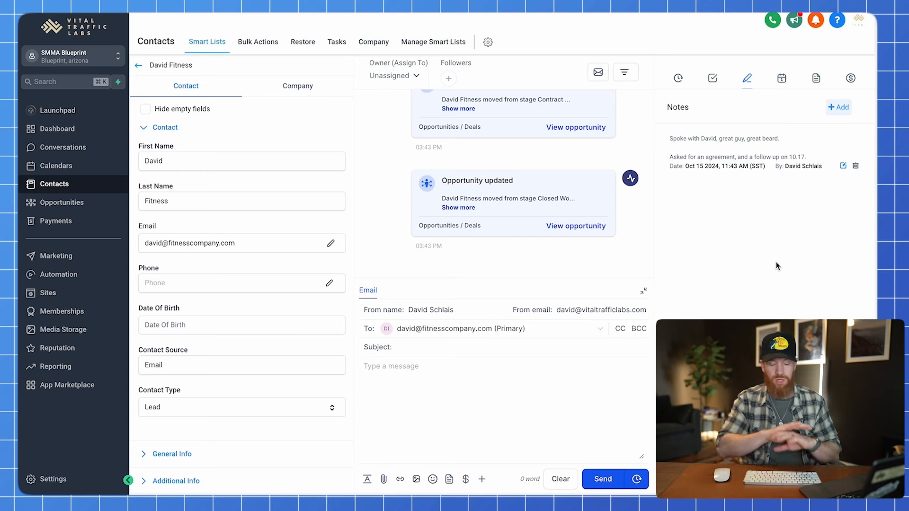